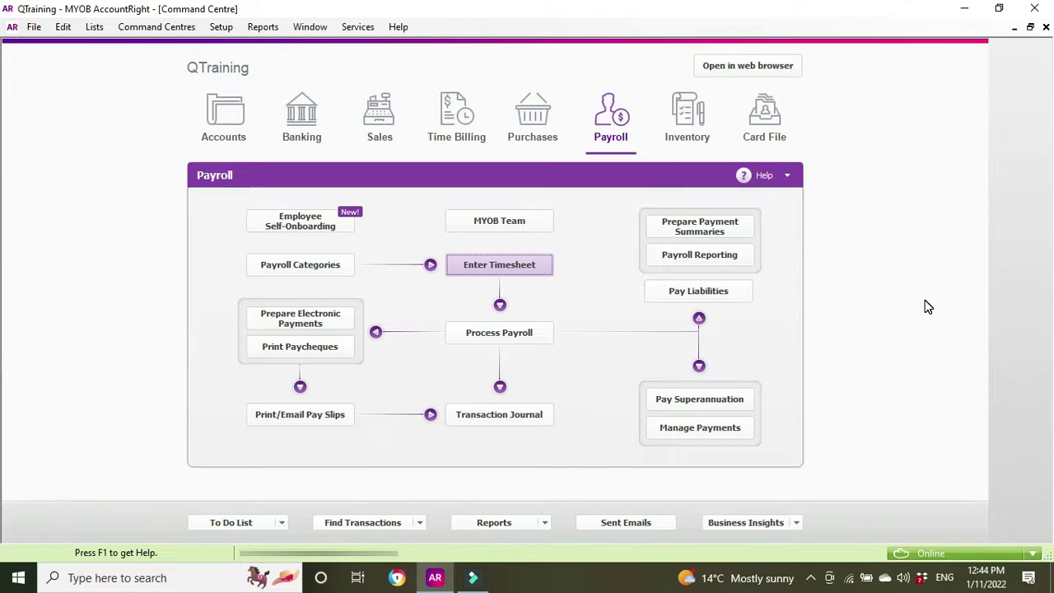
- Enable 'I Use Timesheets for Payroll' in Preferences, with the week starting on Monday
left_click(764, 117)
left_click(619, 118)
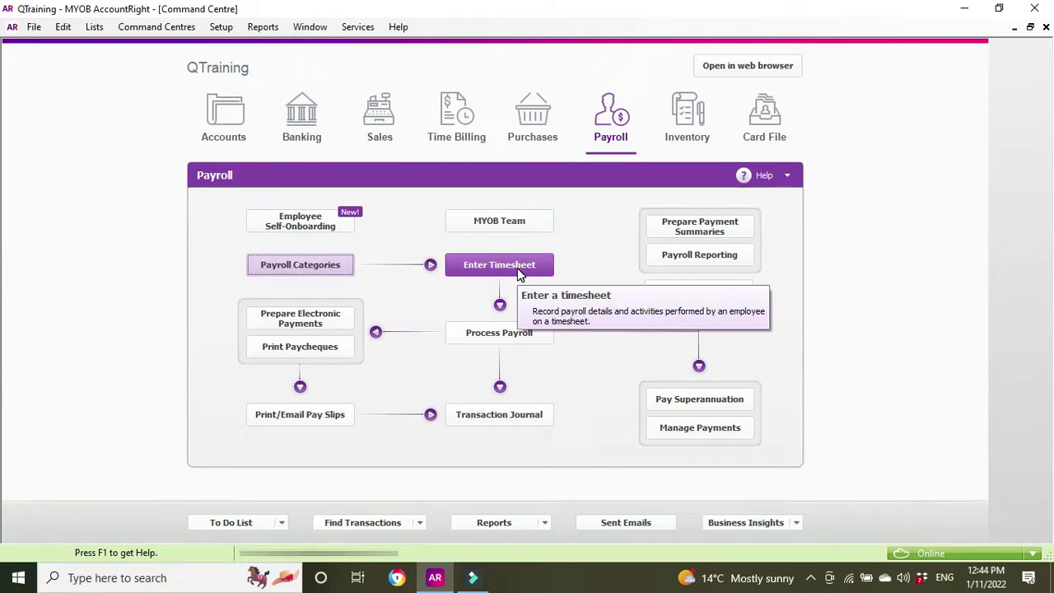
left_click(518, 272)
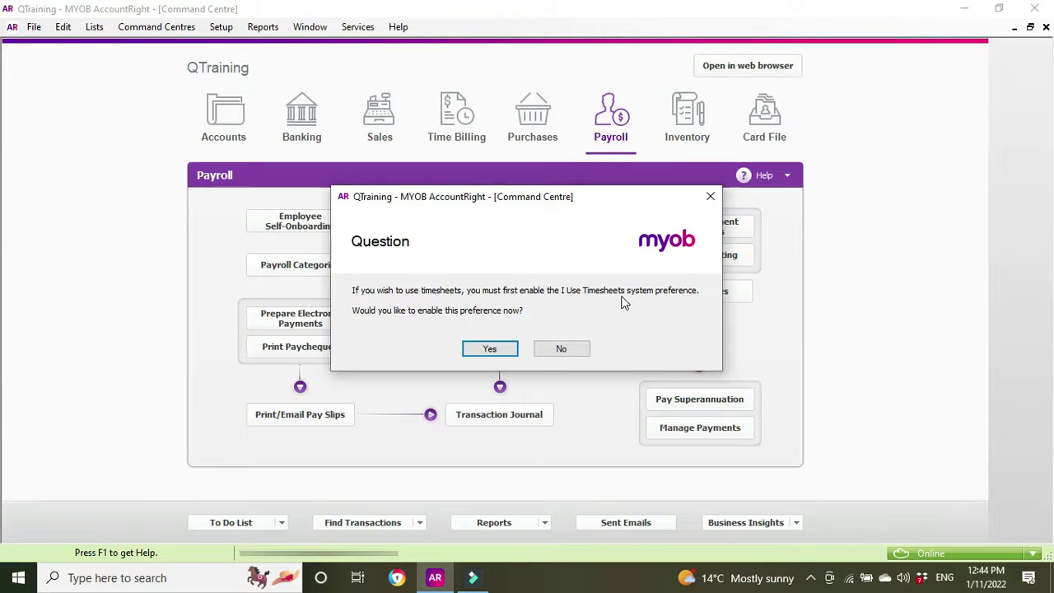
left_click(502, 349)
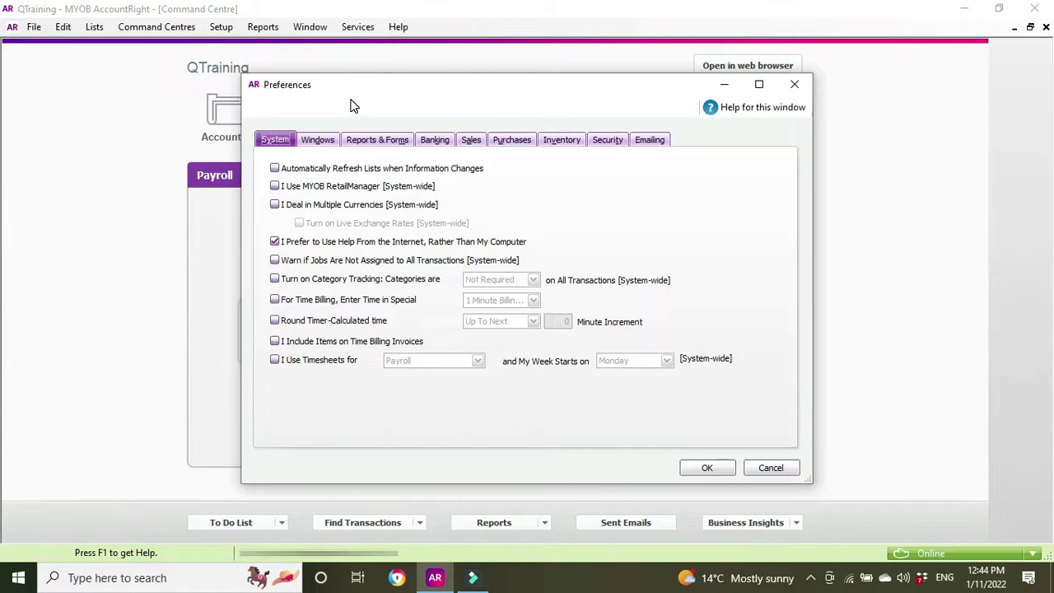
left_click(275, 363)
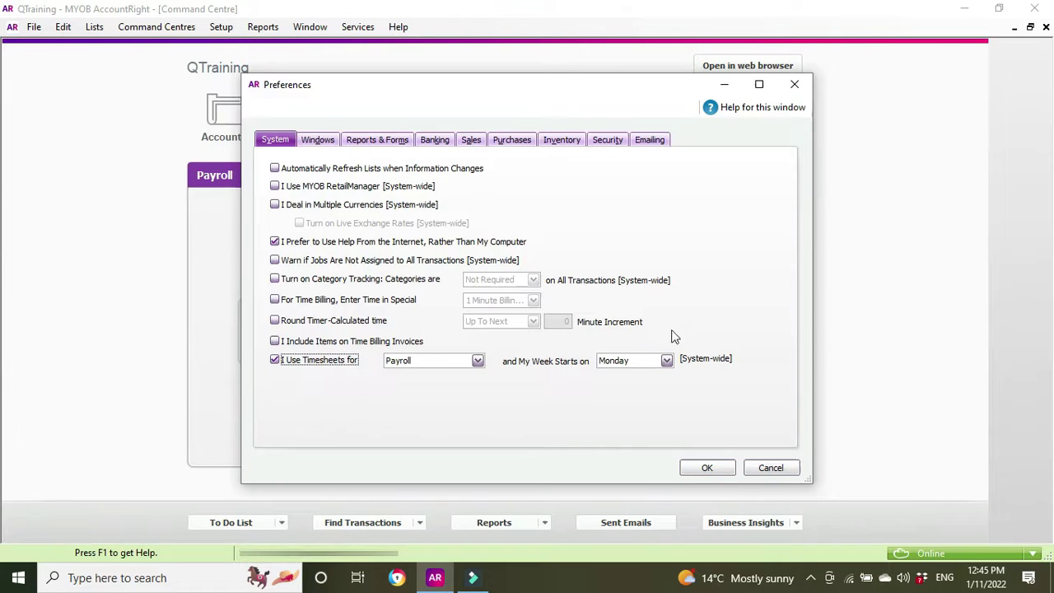
left_click(728, 470)
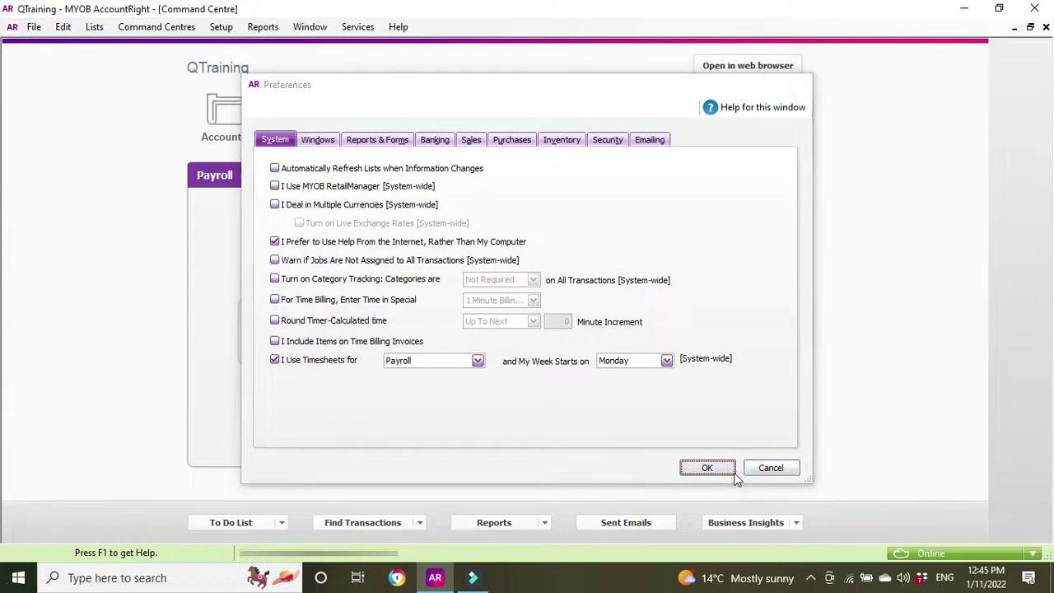
- Reopen Preferences to confirm timesheets are on for payroll, keeping the setting
left_click(225, 33)
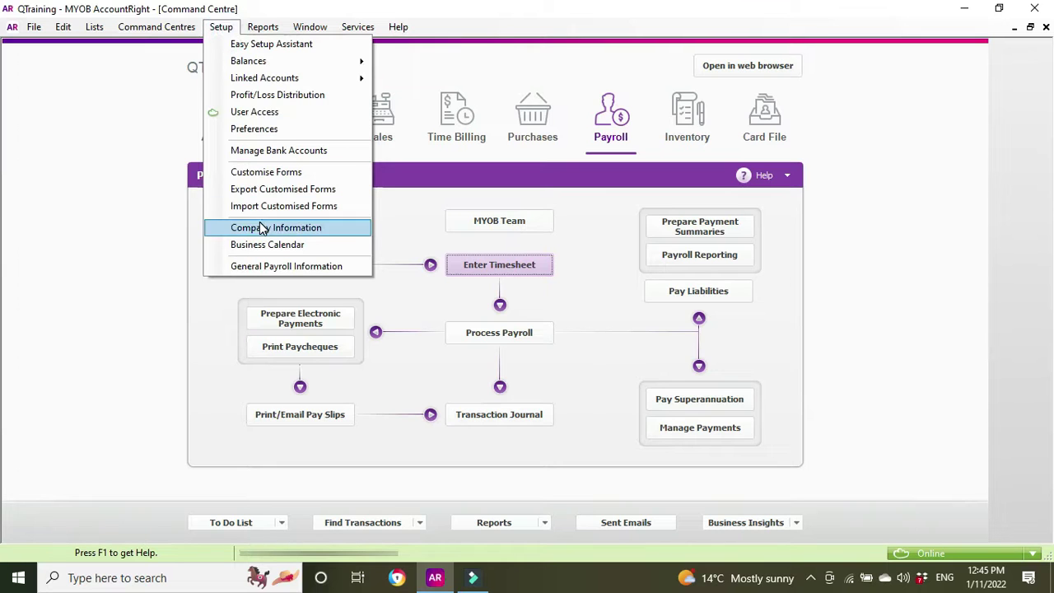
left_click(261, 131)
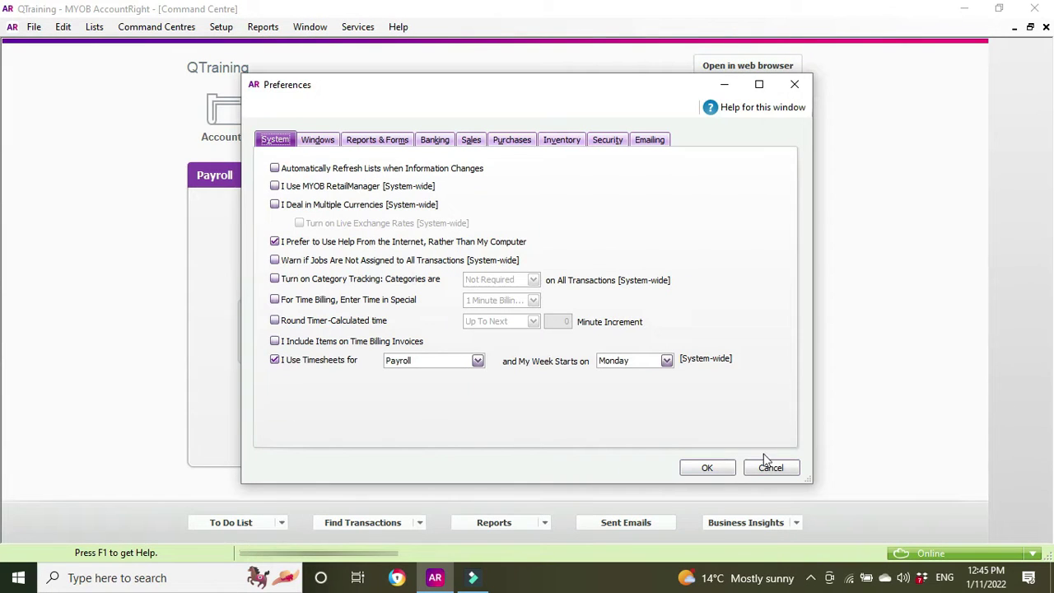
left_click(712, 469)
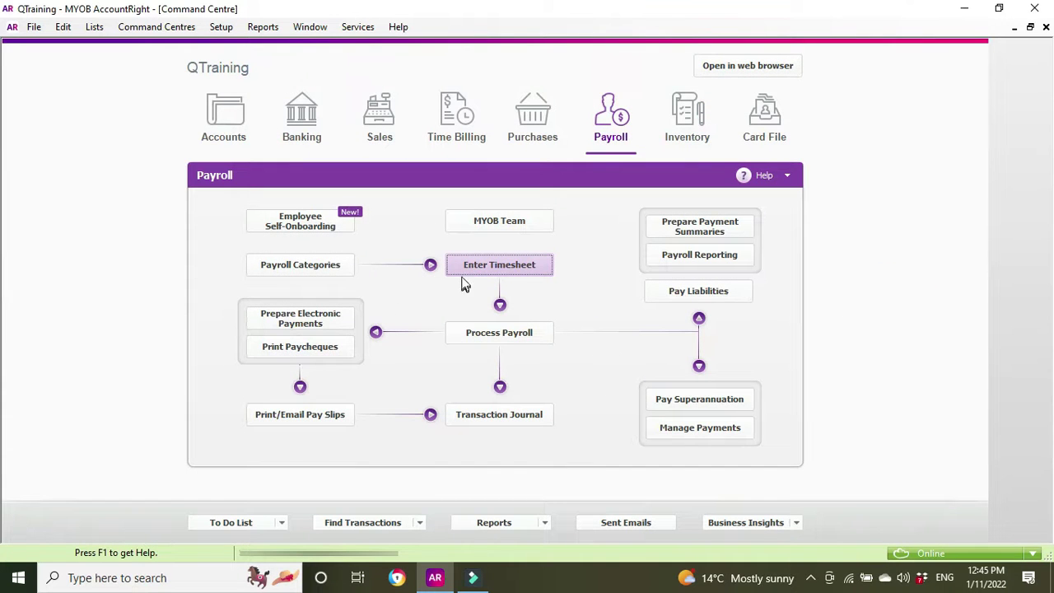
- Start a new timesheet and choose the employee from the Employee list
left_click(486, 265)
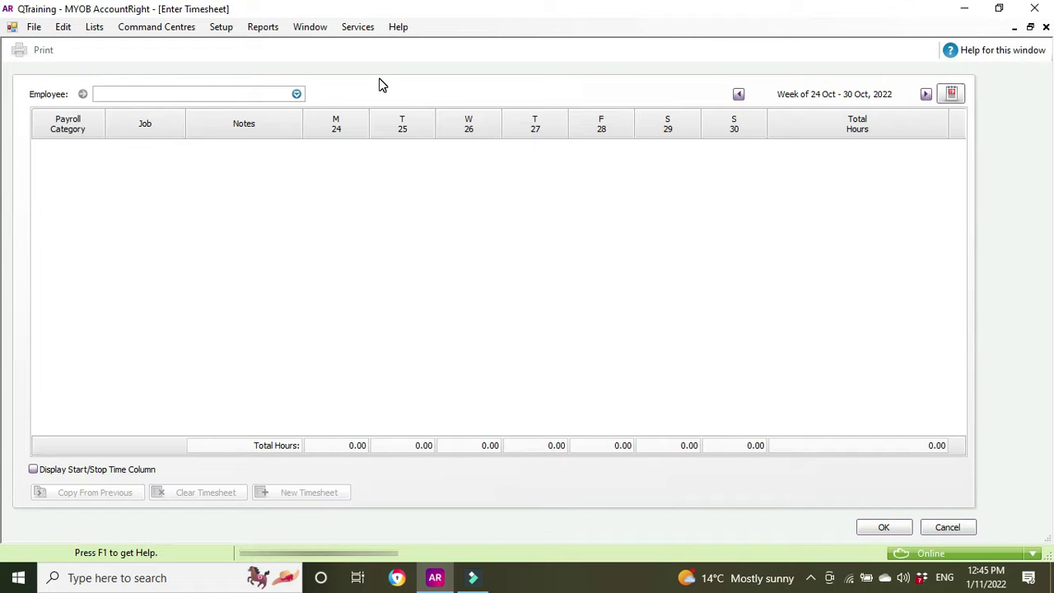
left_click(297, 94)
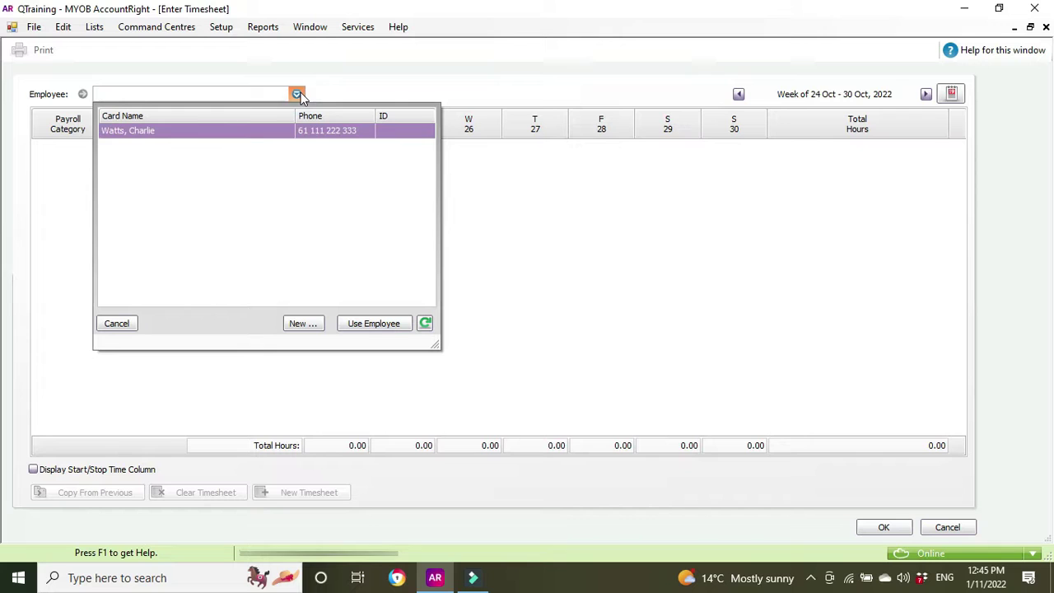
double_click(258, 135)
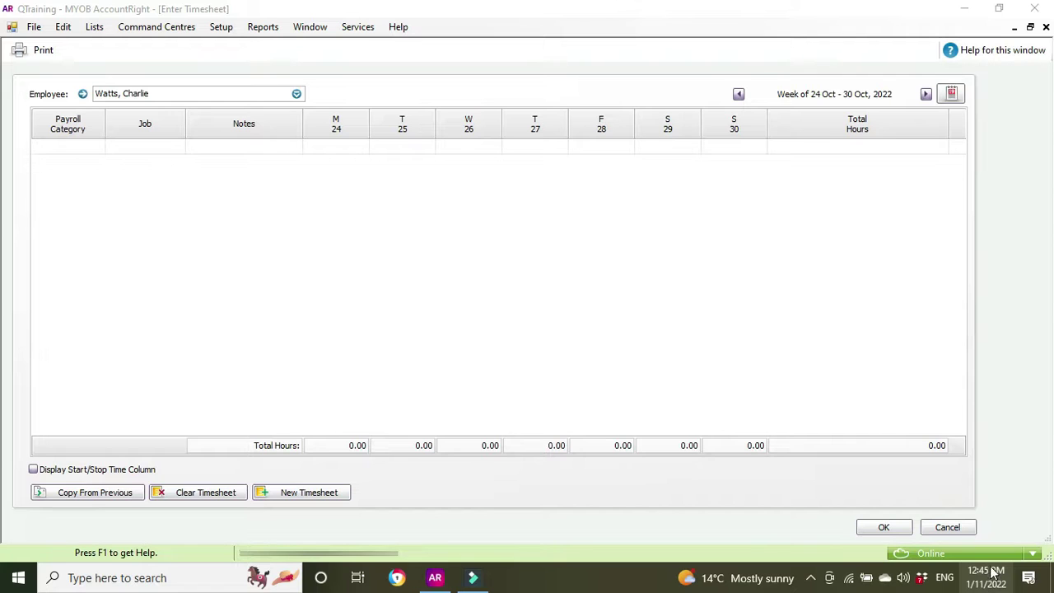
- Check the system calendar to confirm the 24–30 Oct 2022 timesheet week
left_click(994, 581)
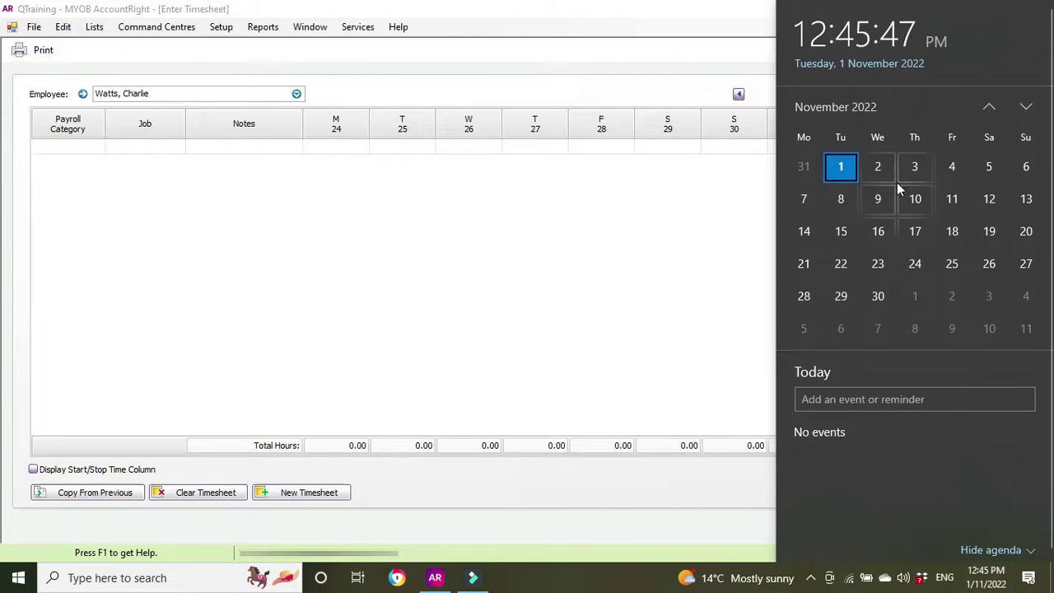
left_click(987, 107)
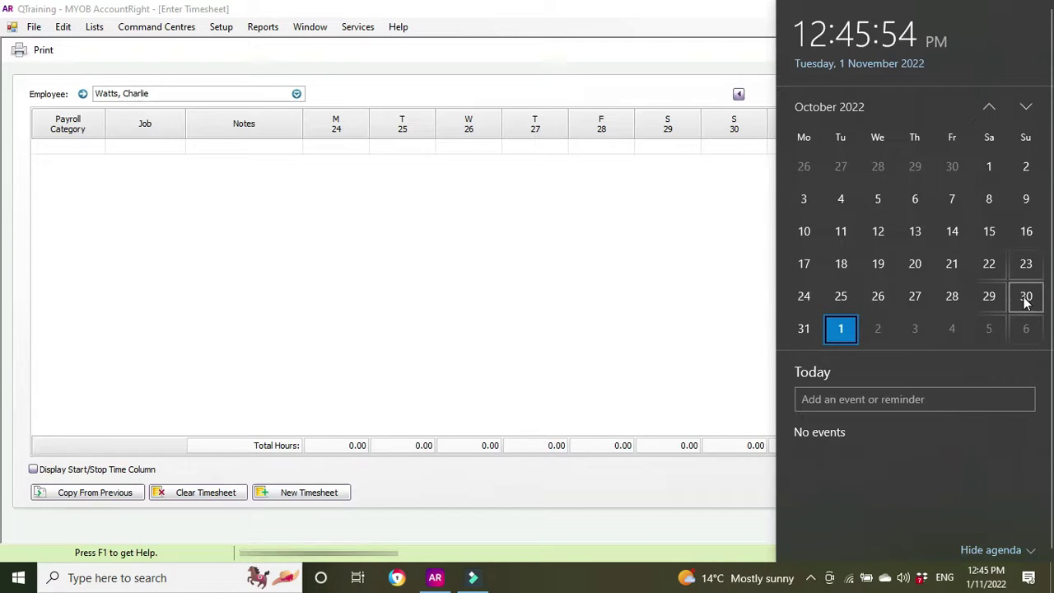
left_click(623, 300)
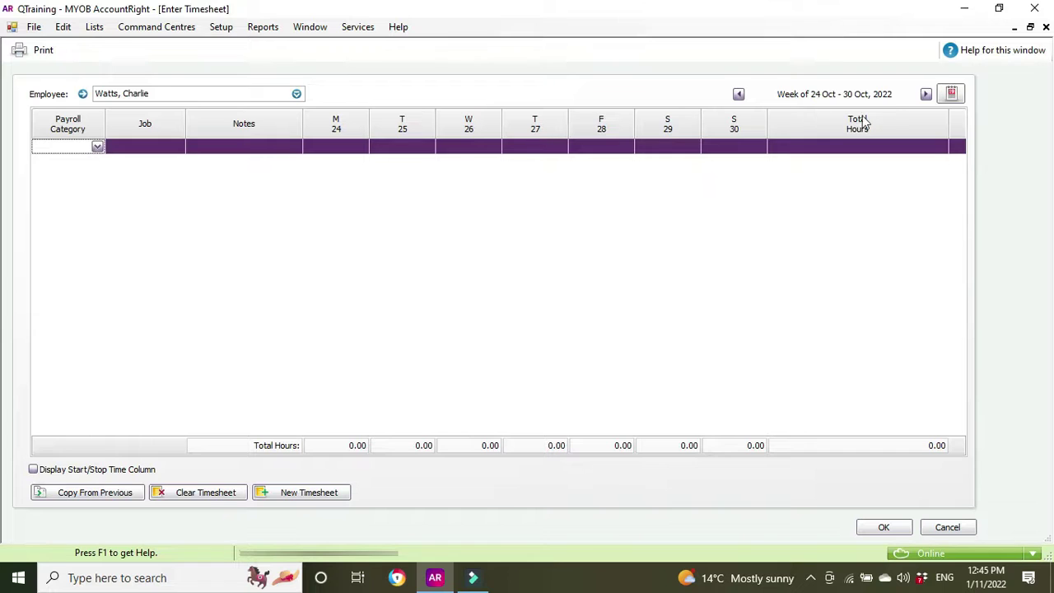
- Add a Base Hourly row with 8 hours on Monday 24, Tuesday 25 and Thursday 27
left_click(284, 277)
left_click(97, 145)
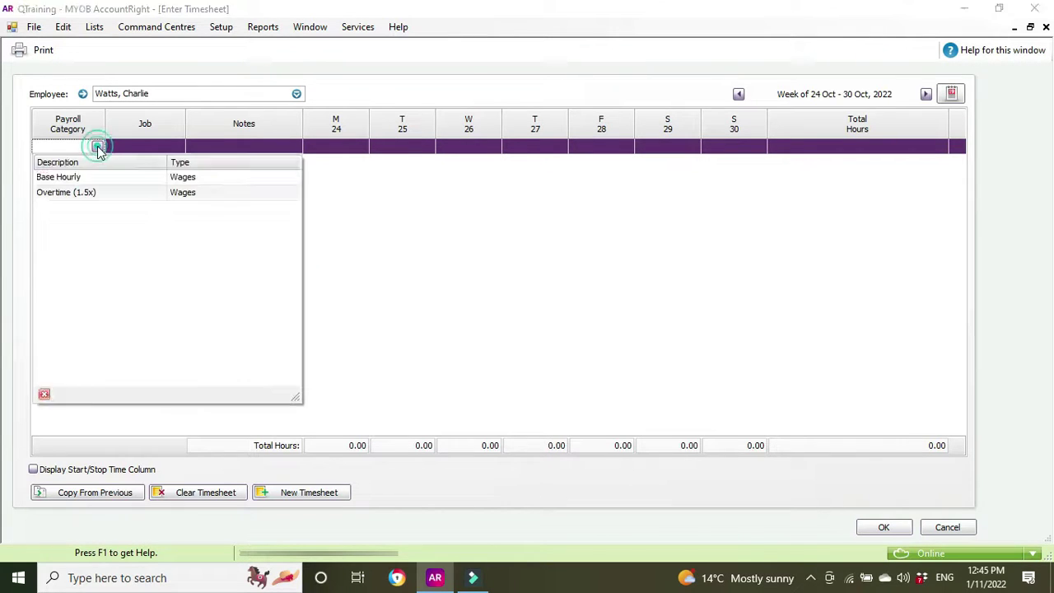
double_click(127, 179)
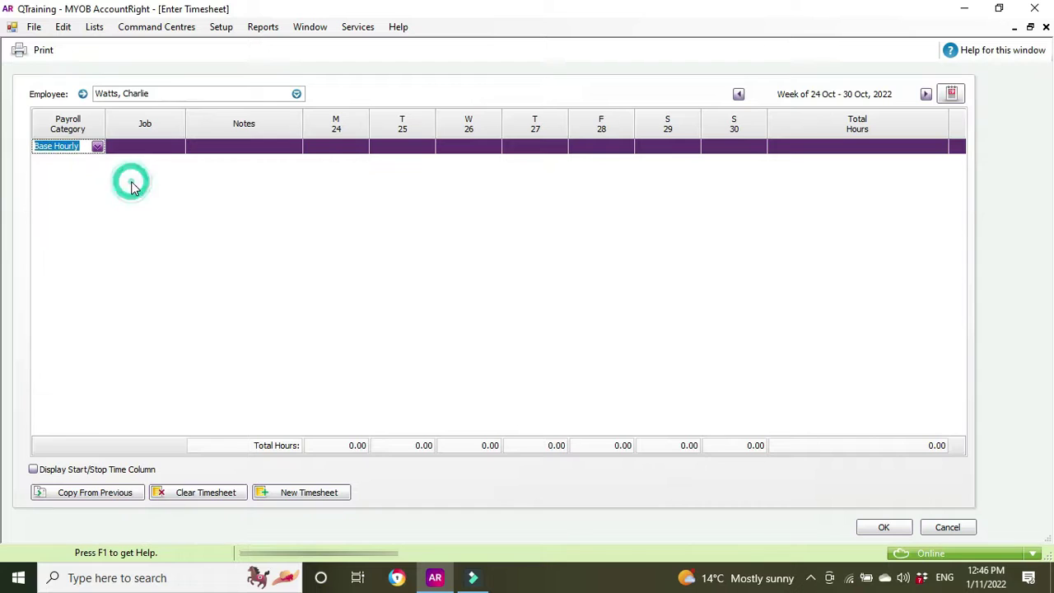
left_click(344, 150)
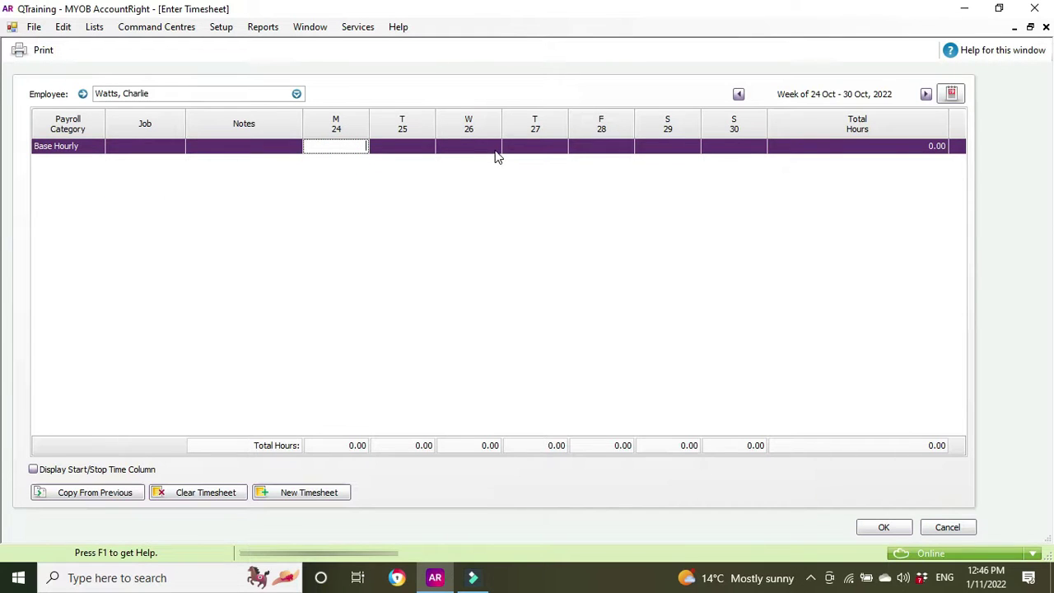
type("8")
key("Tab")
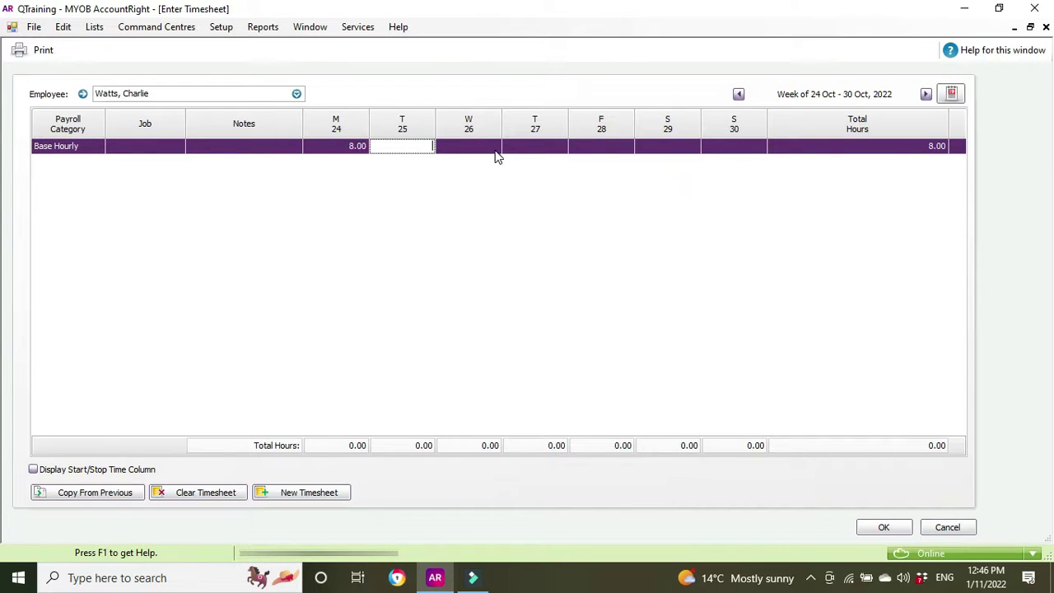
type("8")
left_click(496, 149)
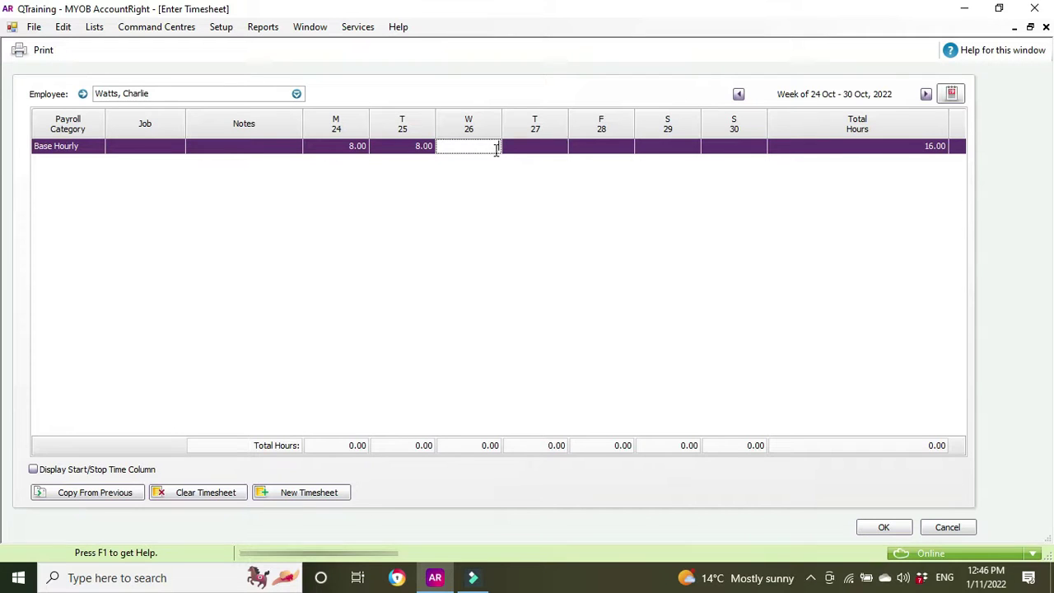
key("Tab")
type("8")
key("Tab")
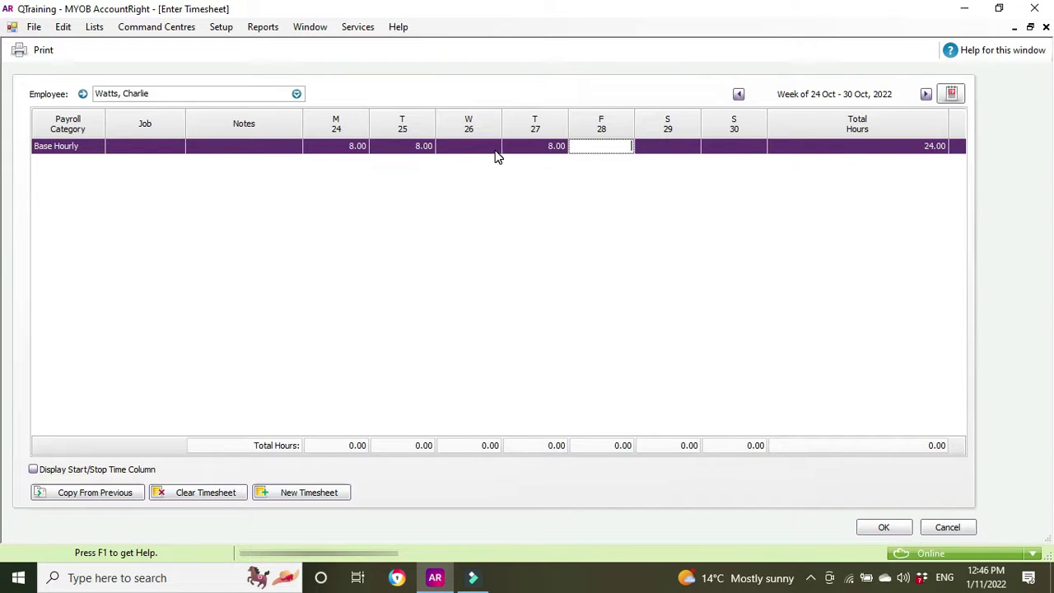
- Add an Overtime (1.5x) row with 2.00 hours on Tuesday 25
left_click(61, 170)
left_click(99, 170)
left_click(91, 211)
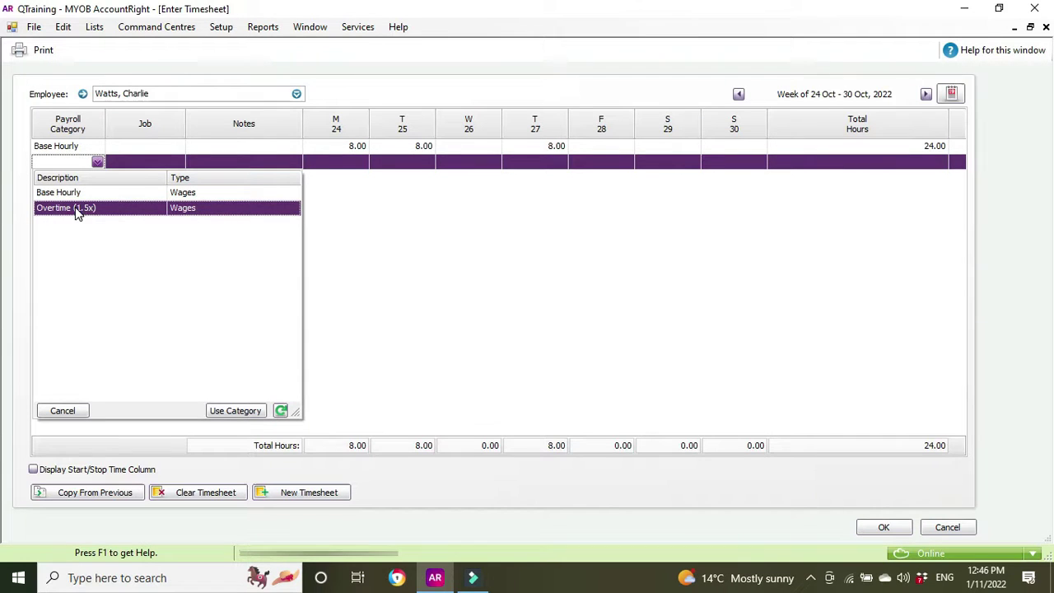
double_click(91, 212)
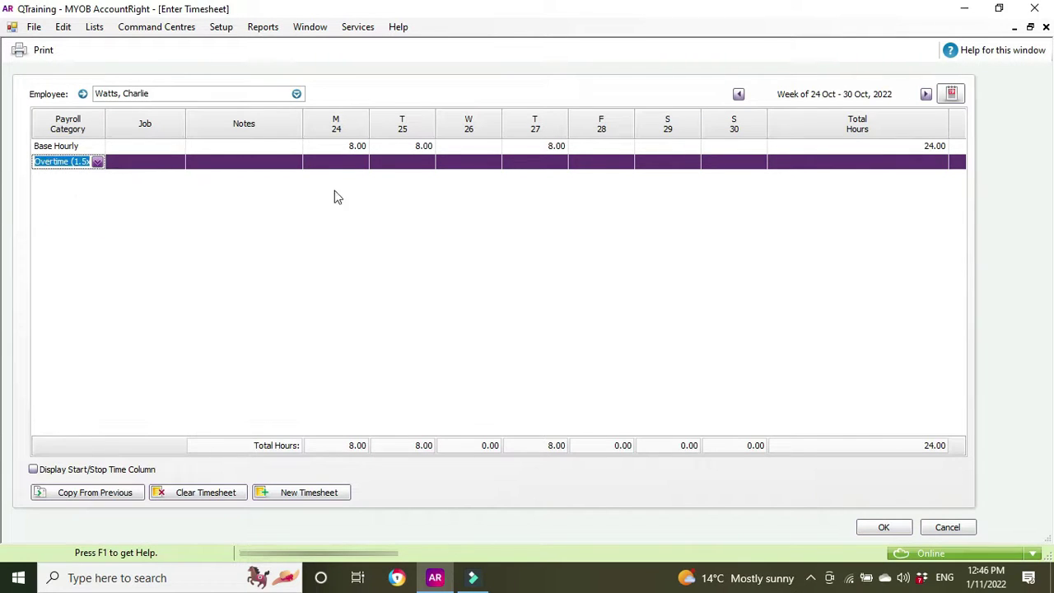
left_click(409, 163)
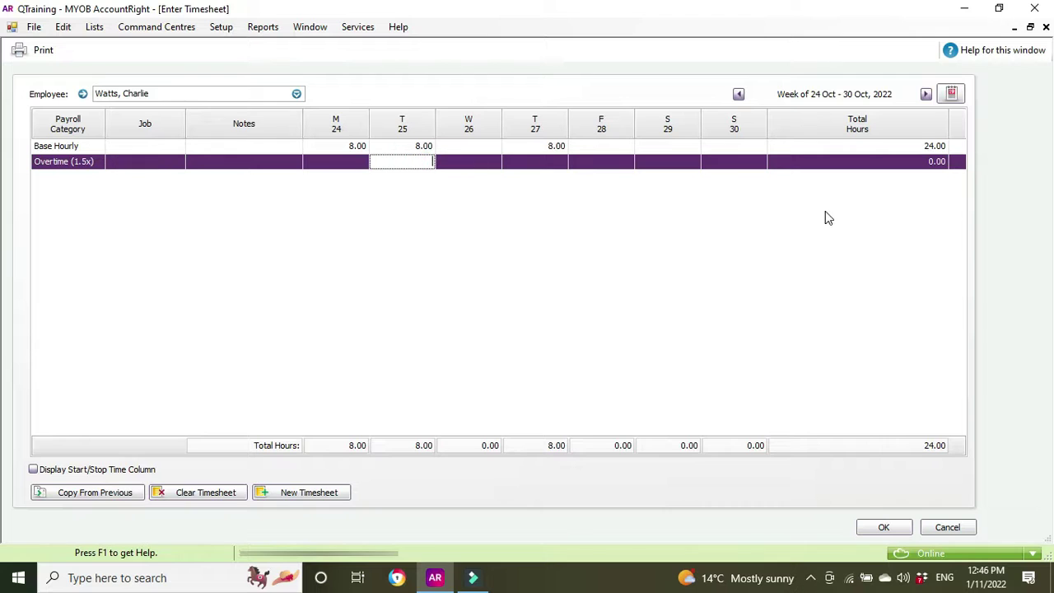
type("2.00")
key("Tab")
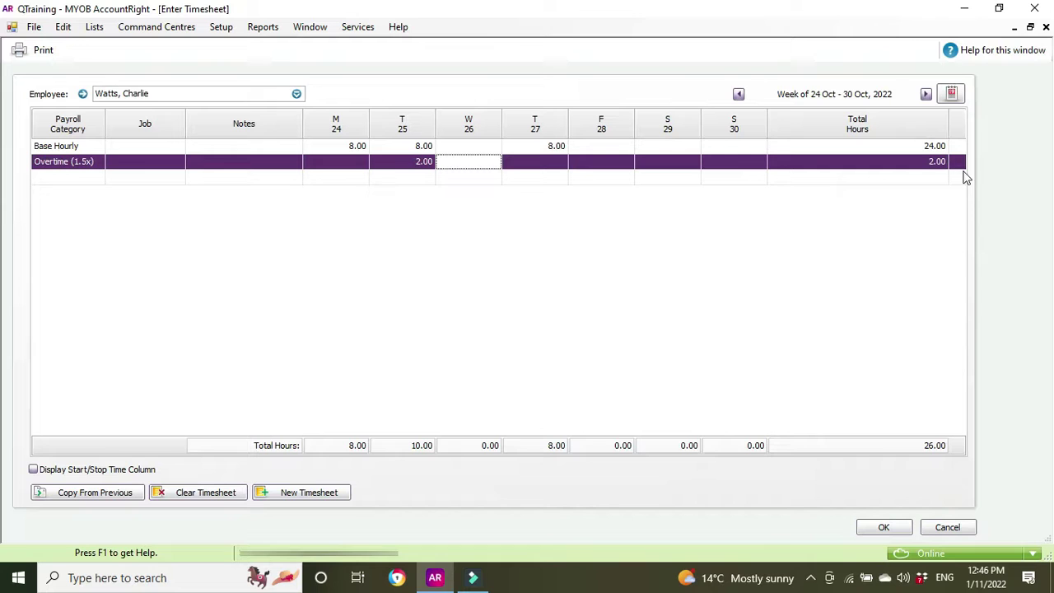
- Close the timesheet, leaving 26 total hours recorded
left_click(47, 177)
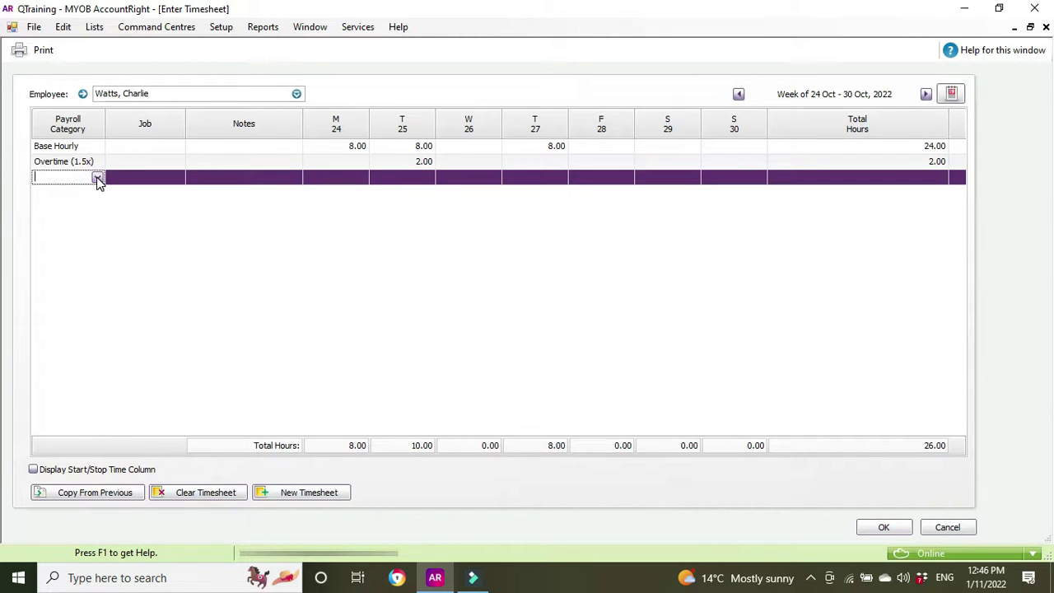
left_click(127, 261)
key("Escape")
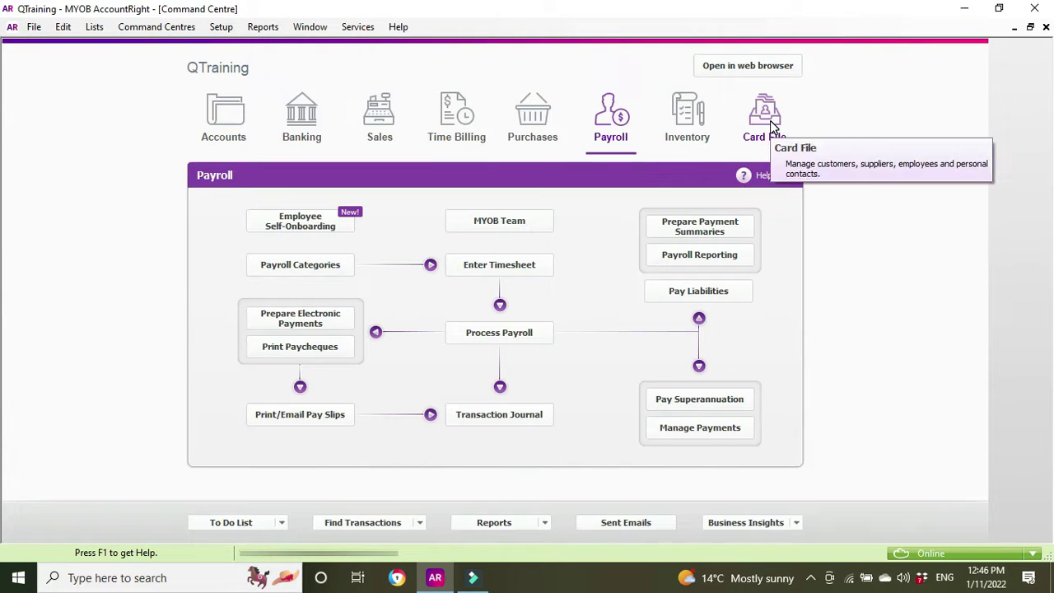
- Open the employee's card from the Employee Cards List and show its Payroll Details wages
left_click(772, 125)
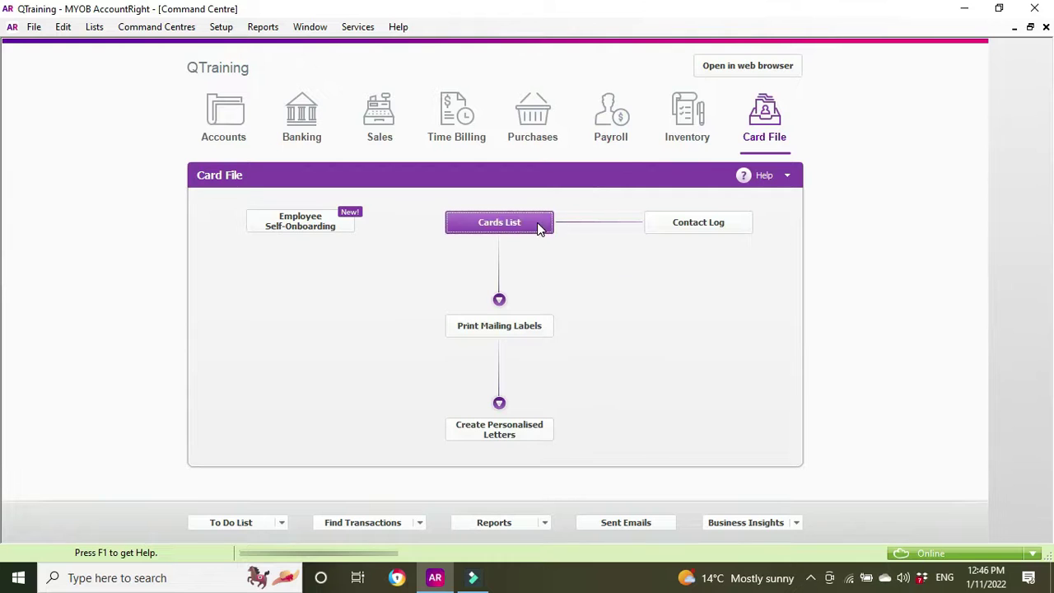
left_click(537, 223)
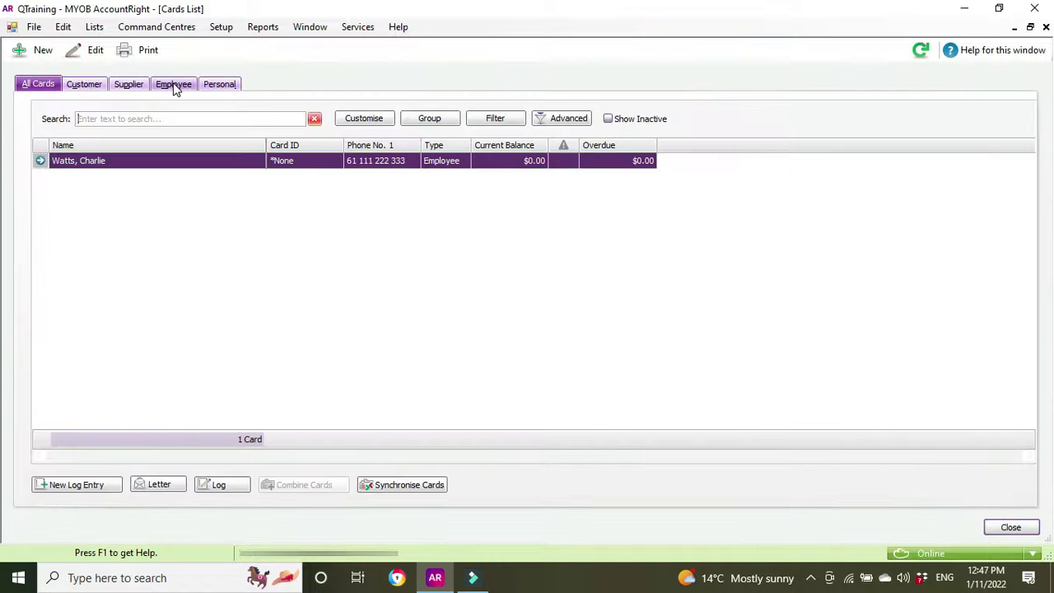
left_click(172, 84)
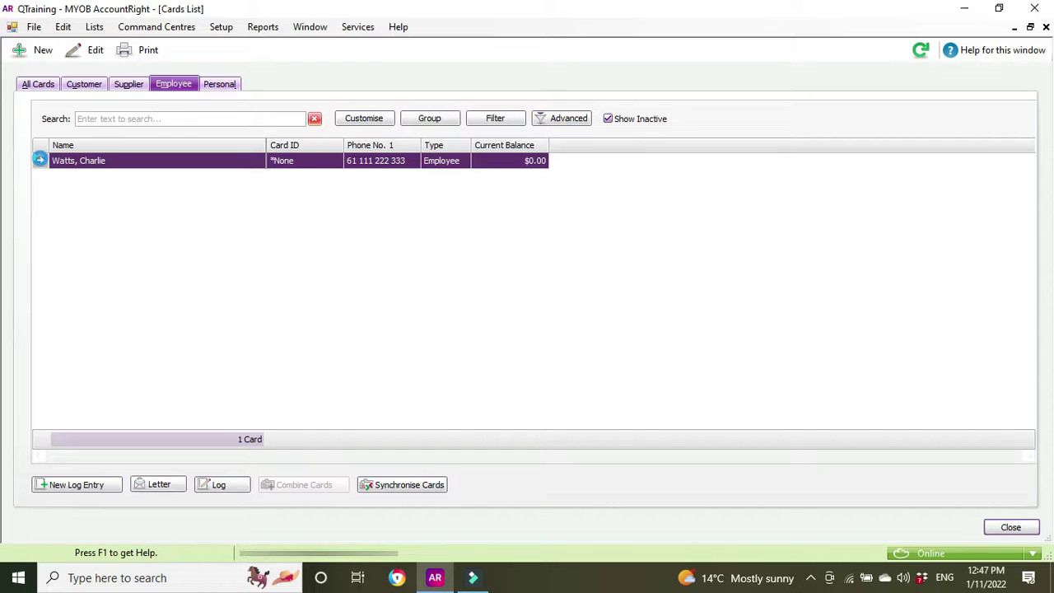
left_click(39, 160)
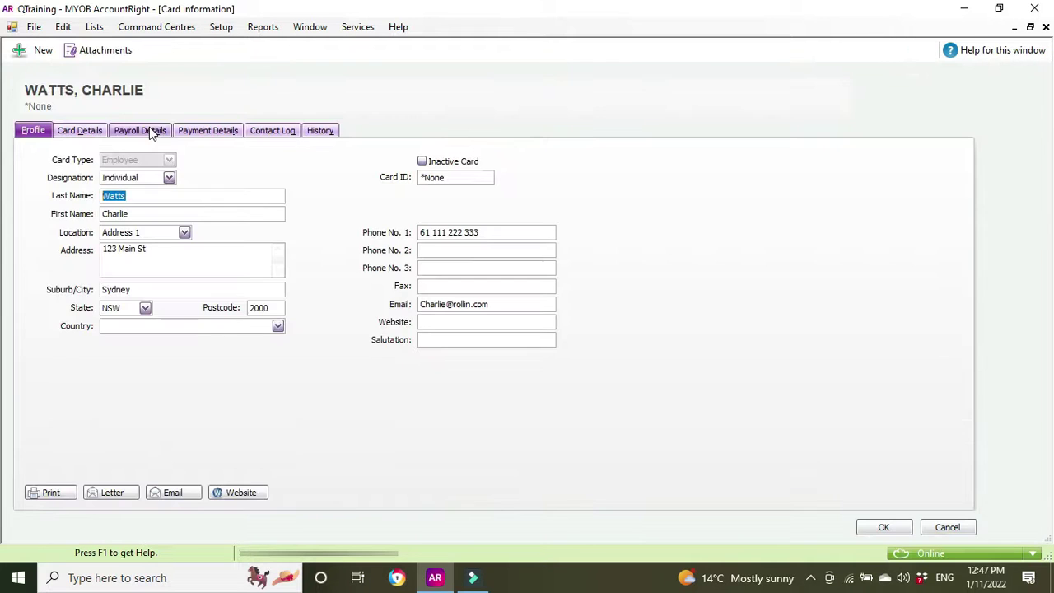
left_click(149, 131)
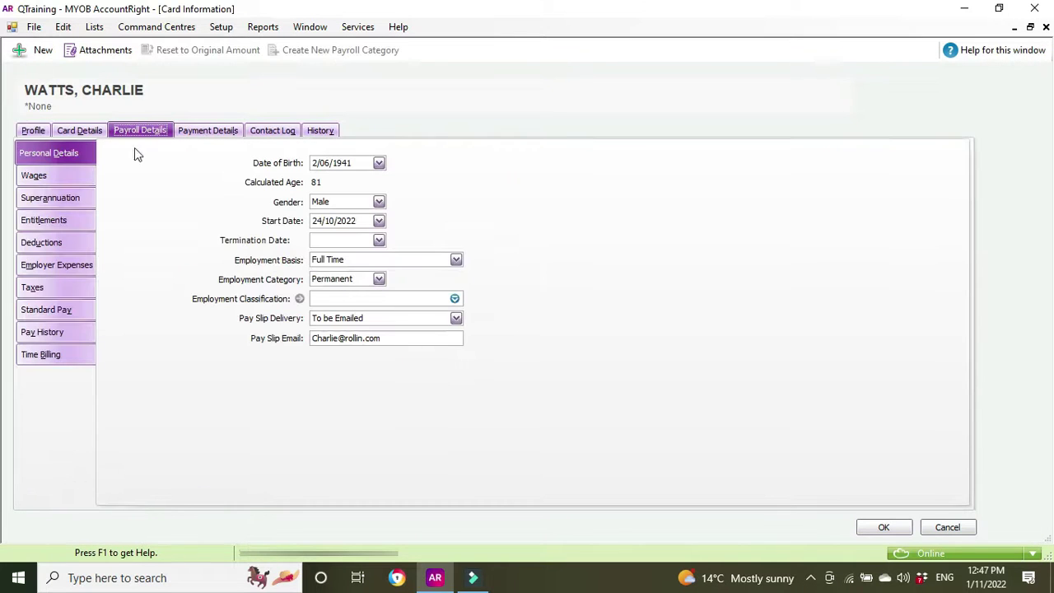
left_click(69, 183)
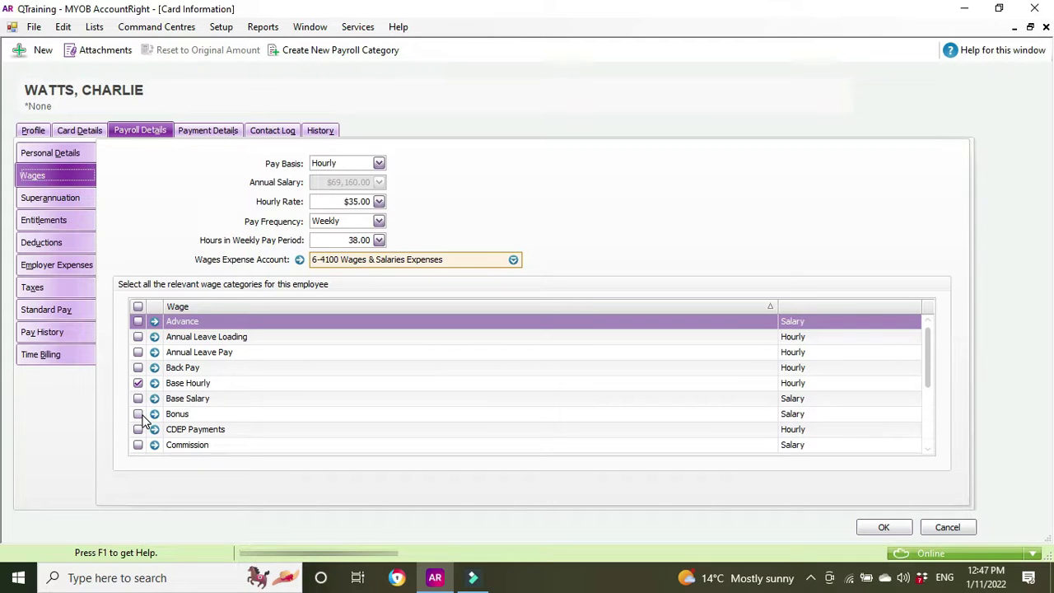
- Tick the Bonus and Overtime (2x) wage categories and save the employee card
left_click(138, 414)
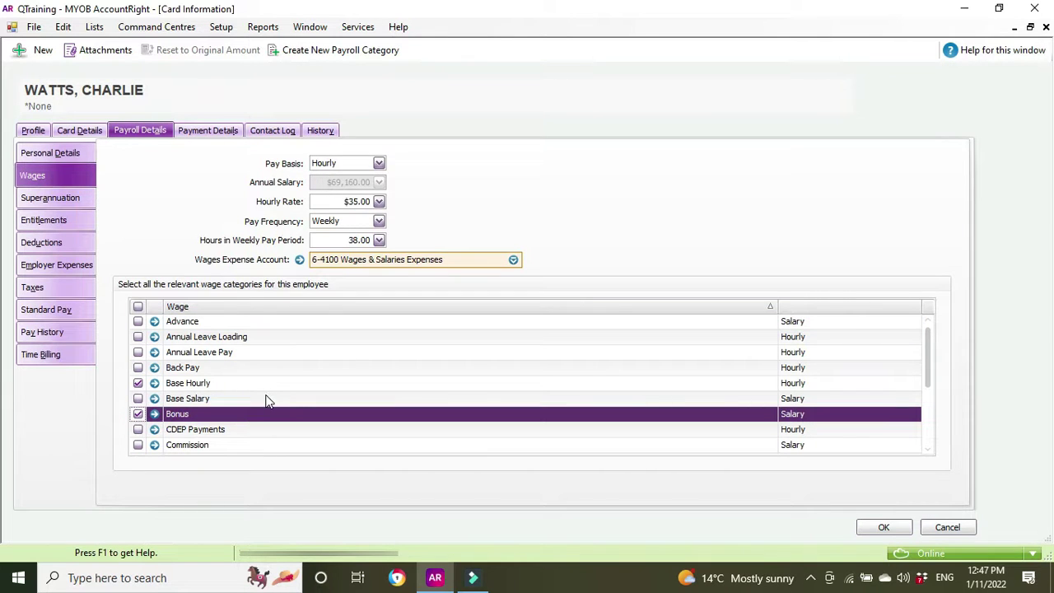
left_click(928, 451)
left_click(928, 451)
left_click(928, 451)
left_click(928, 451)
left_click(928, 451)
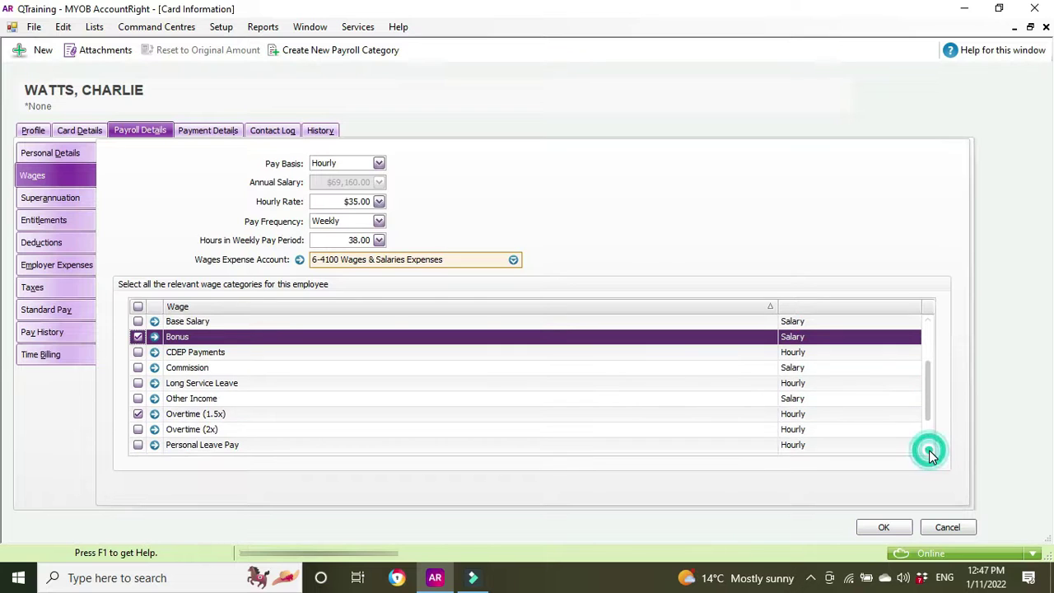
left_click(139, 429)
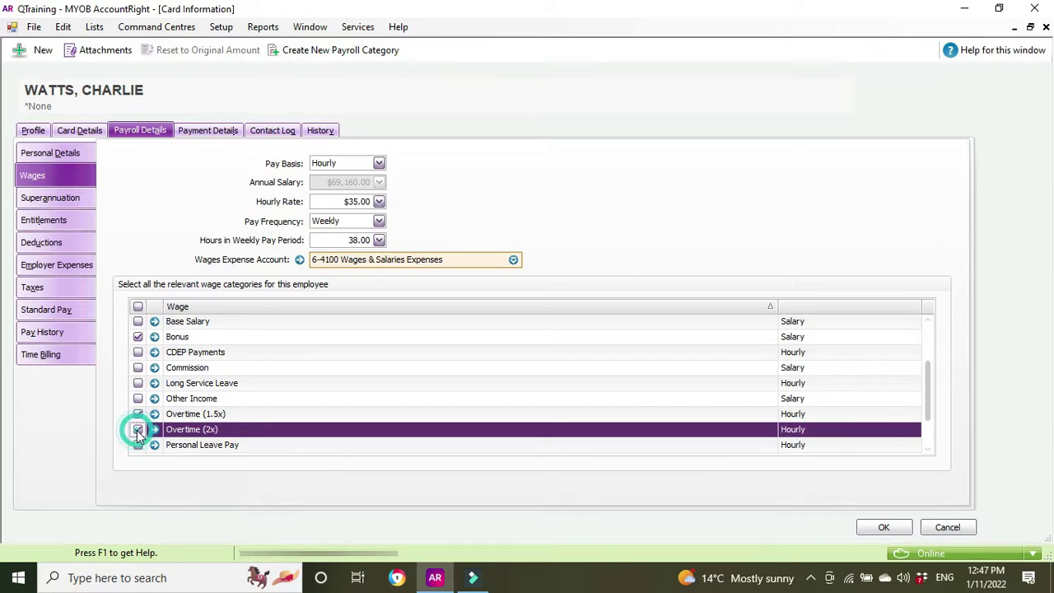
left_click(883, 527)
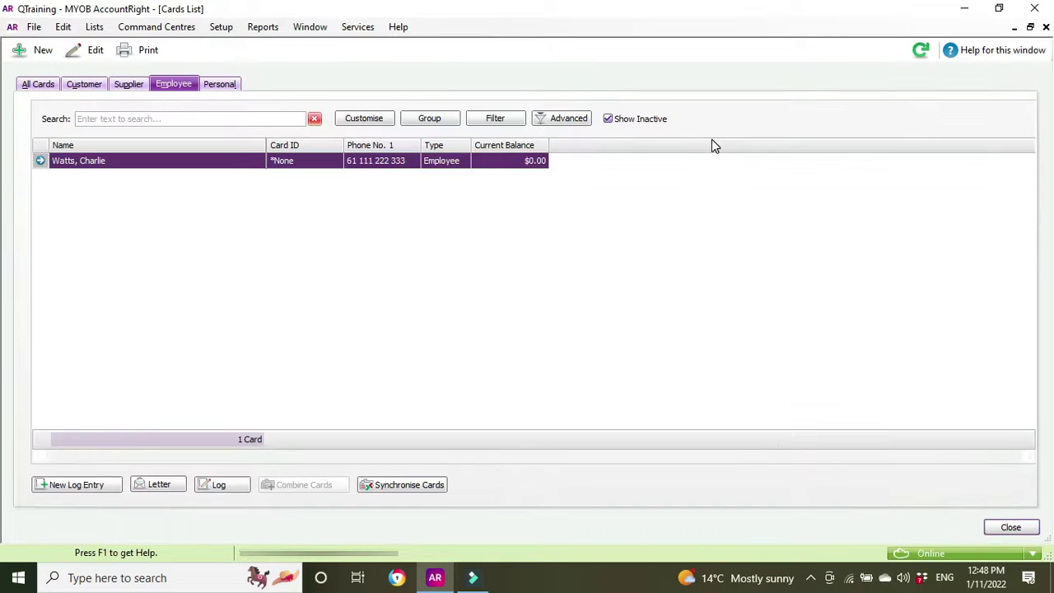
- Close the Cards List and open the employee's weekly timesheet under Payroll
left_click(1011, 527)
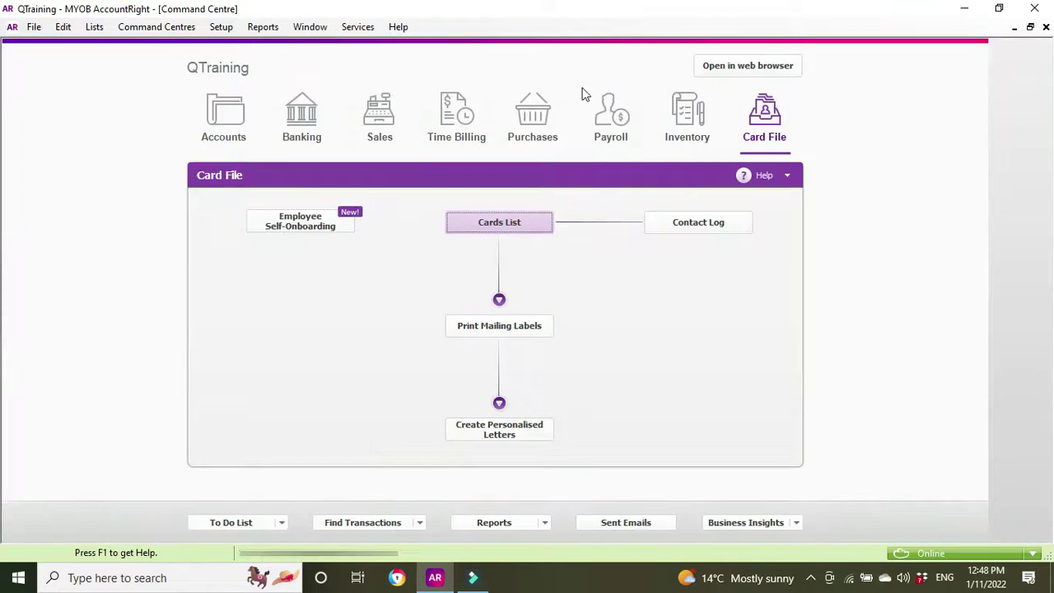
left_click(615, 122)
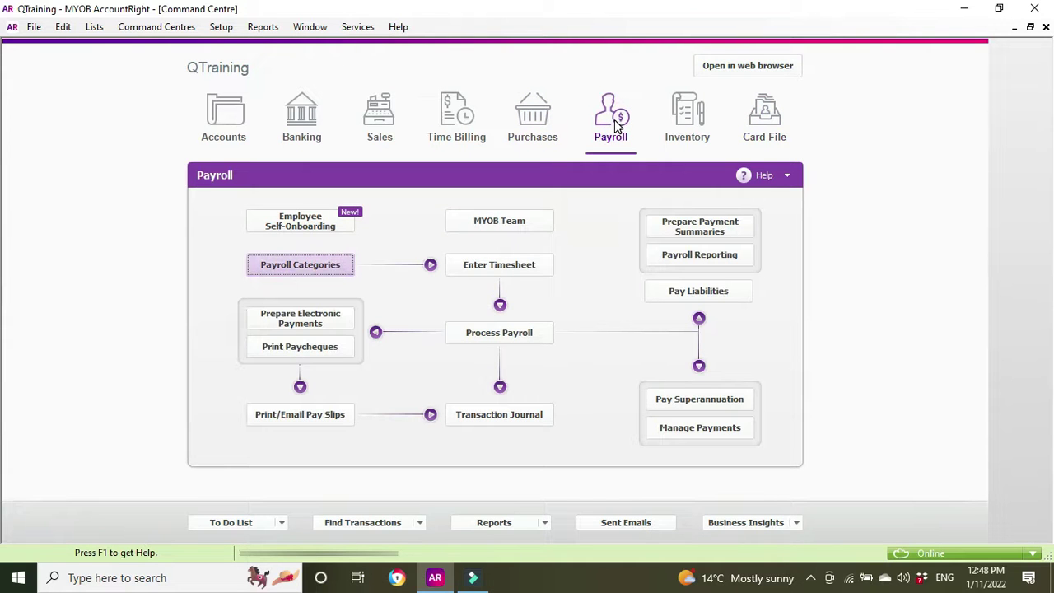
left_click(517, 268)
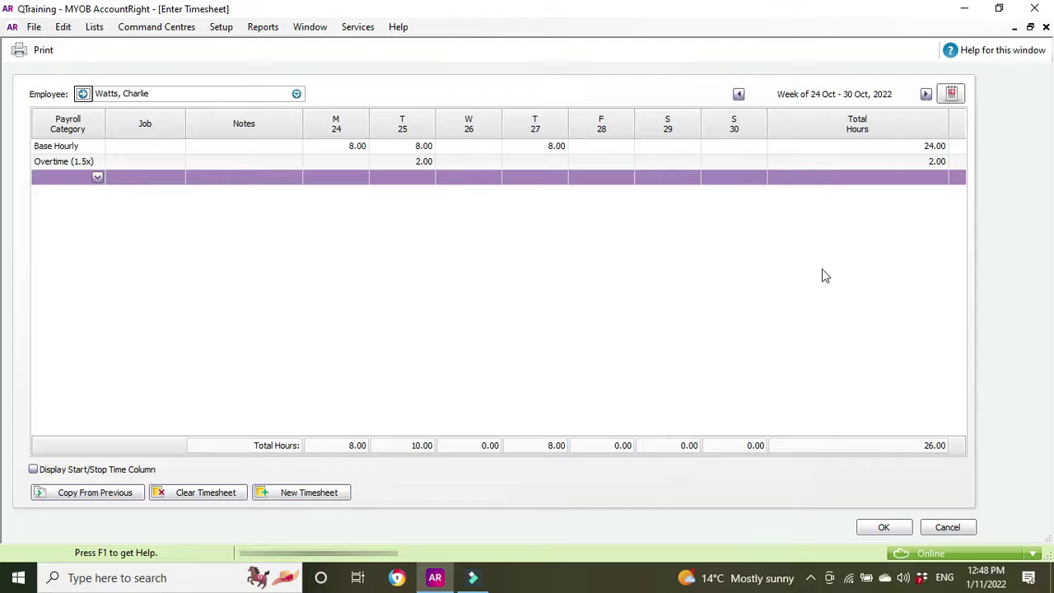
left_click(97, 177)
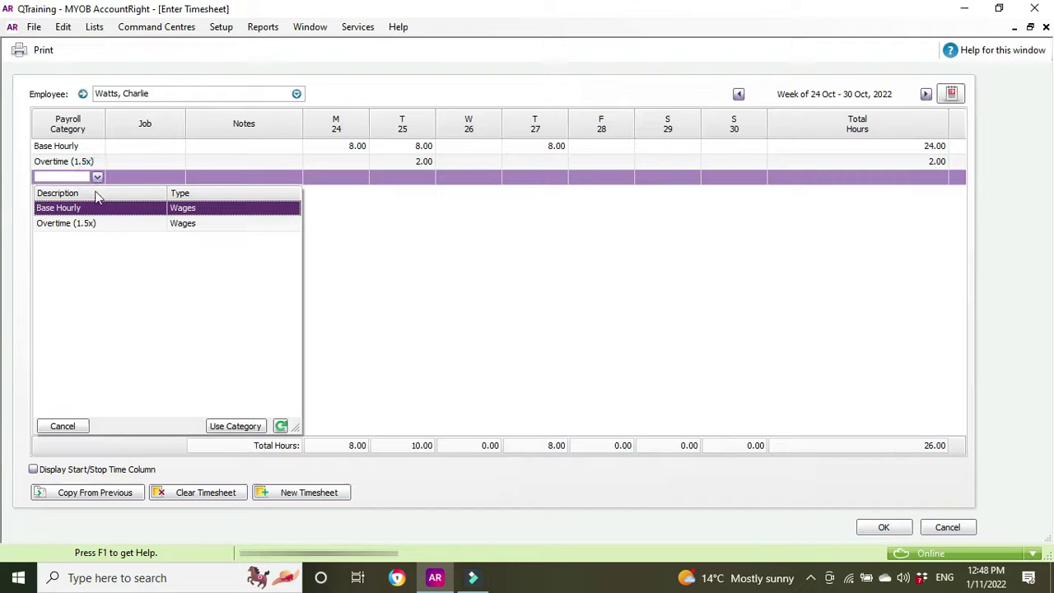
left_click(74, 222)
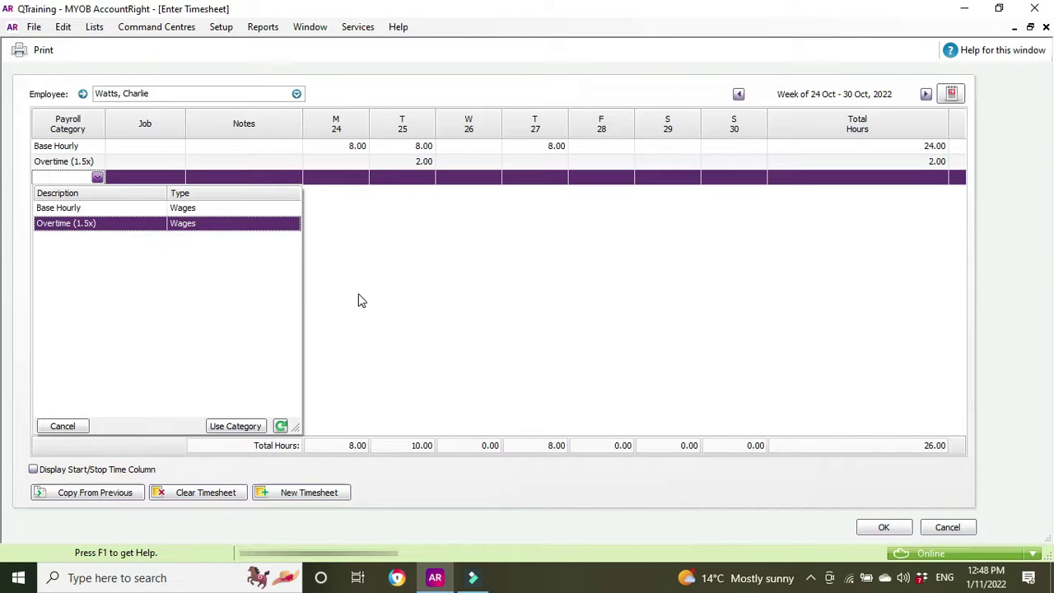
left_click(55, 426)
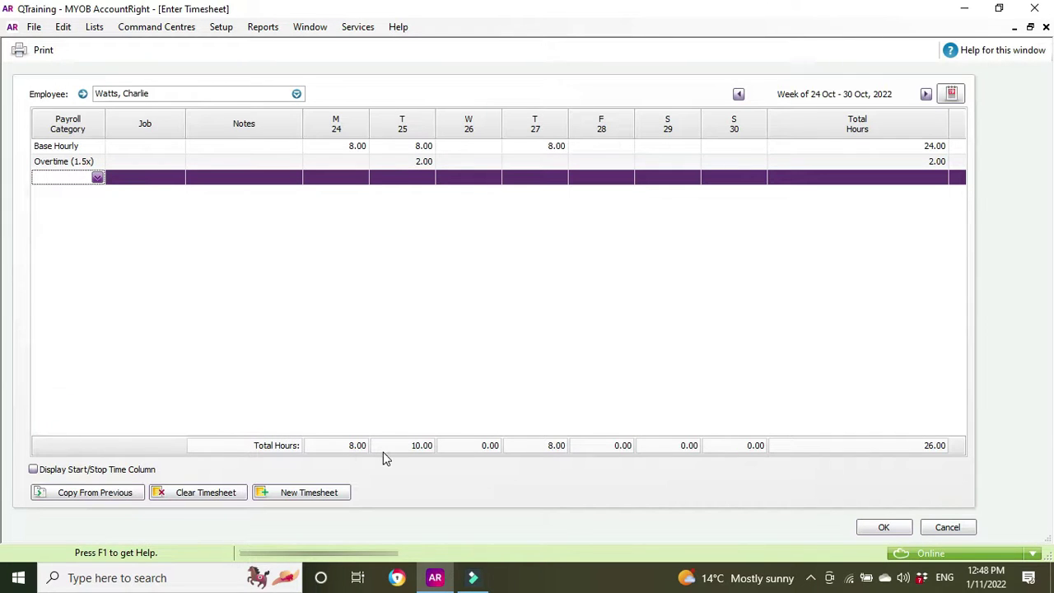
- Clear all timesheet entries to 0.00 hours and close the timesheet
left_click(205, 494)
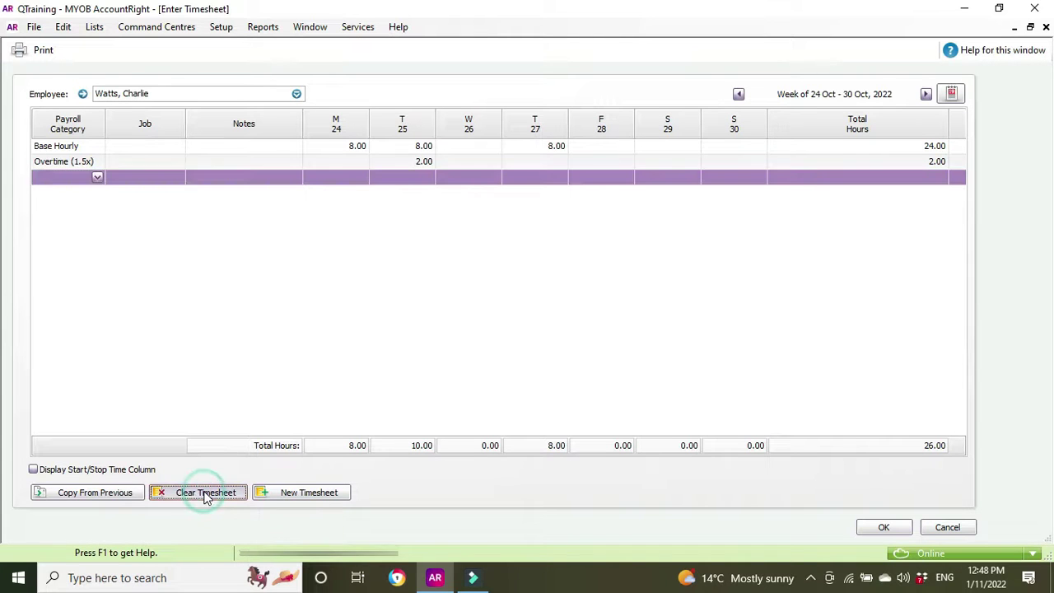
left_click(83, 151)
left_click(97, 149)
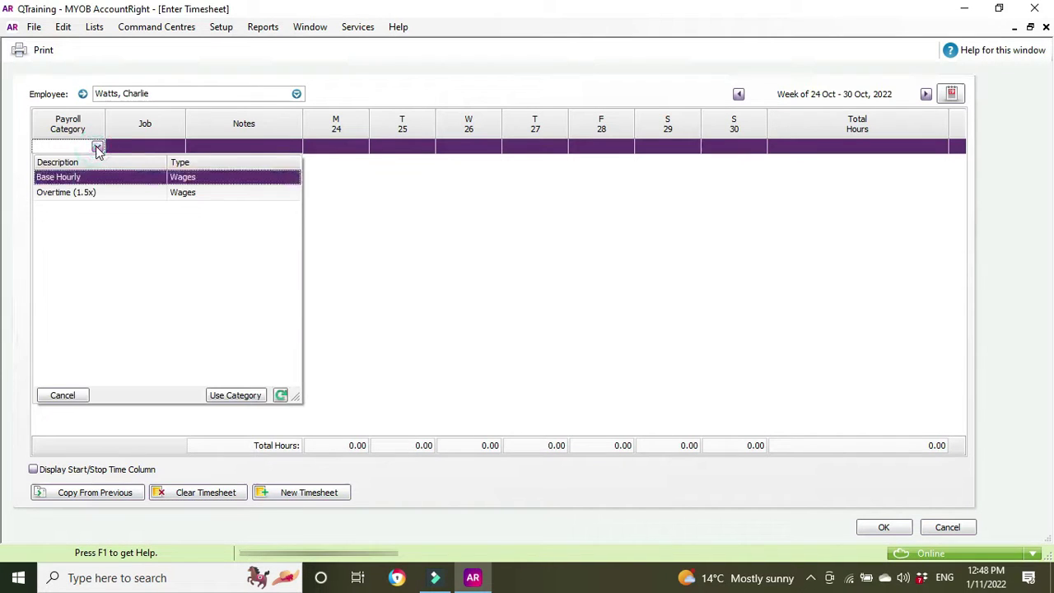
left_click(442, 274)
key("Escape")
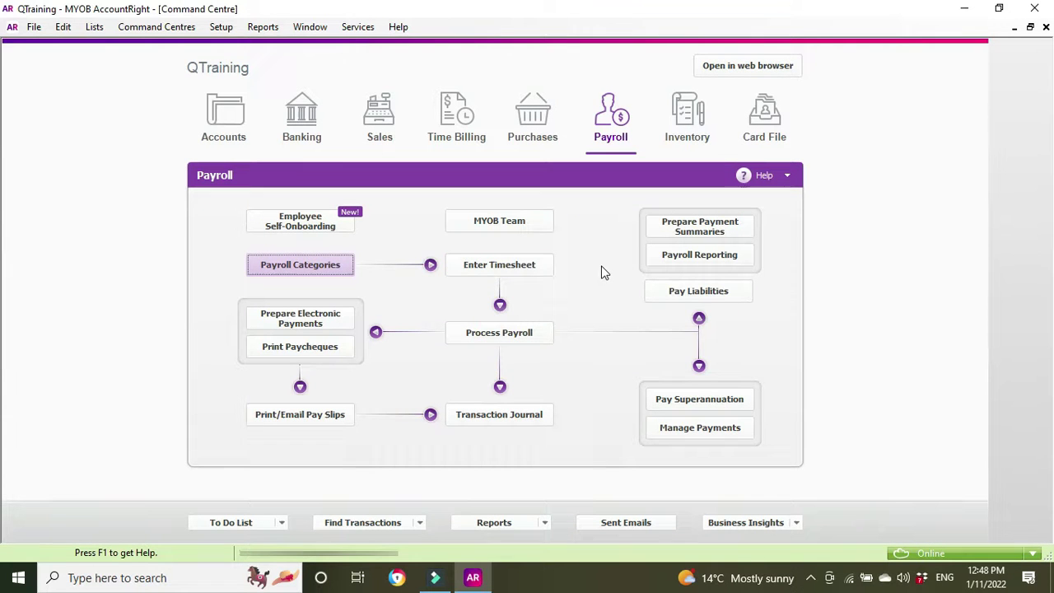
left_click(527, 265)
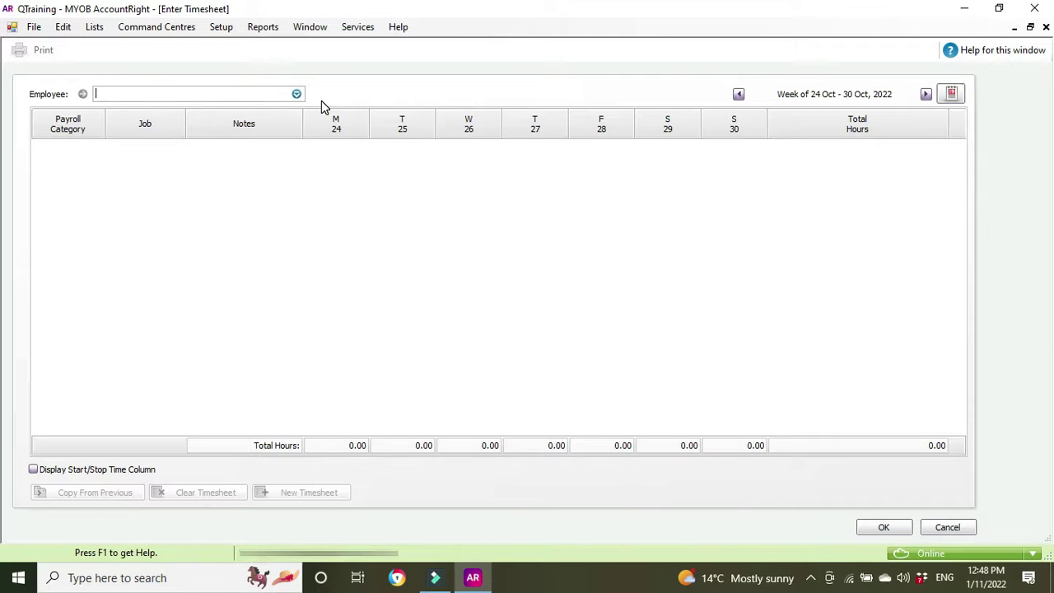
type("w")
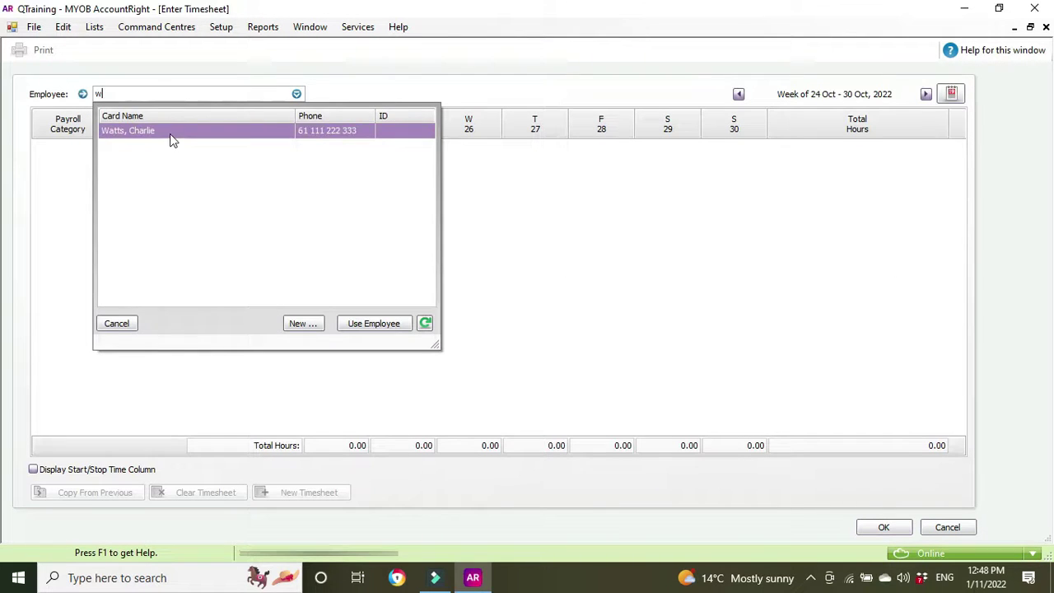
double_click(169, 133)
left_click(94, 155)
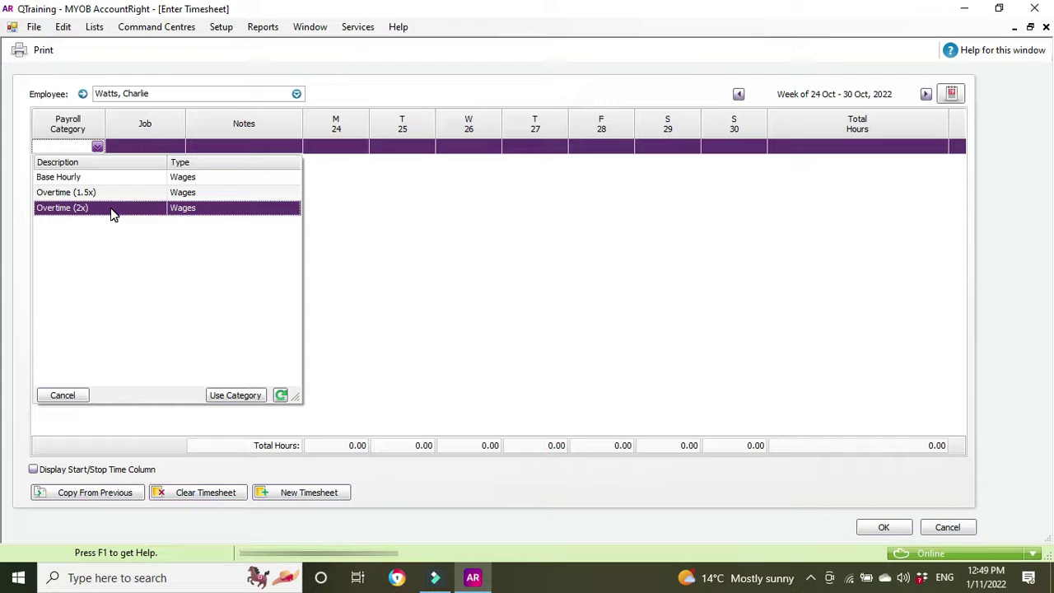
left_click(430, 239)
key("Escape")
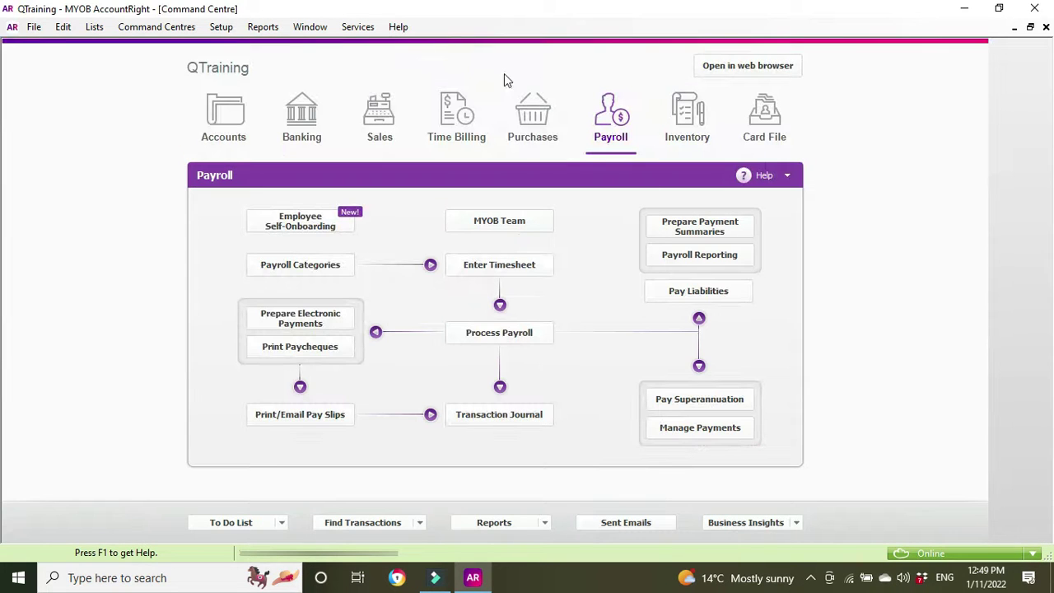
- Open the employee card's Wages settings and scroll through the ticked categories, including Bonus
left_click(761, 114)
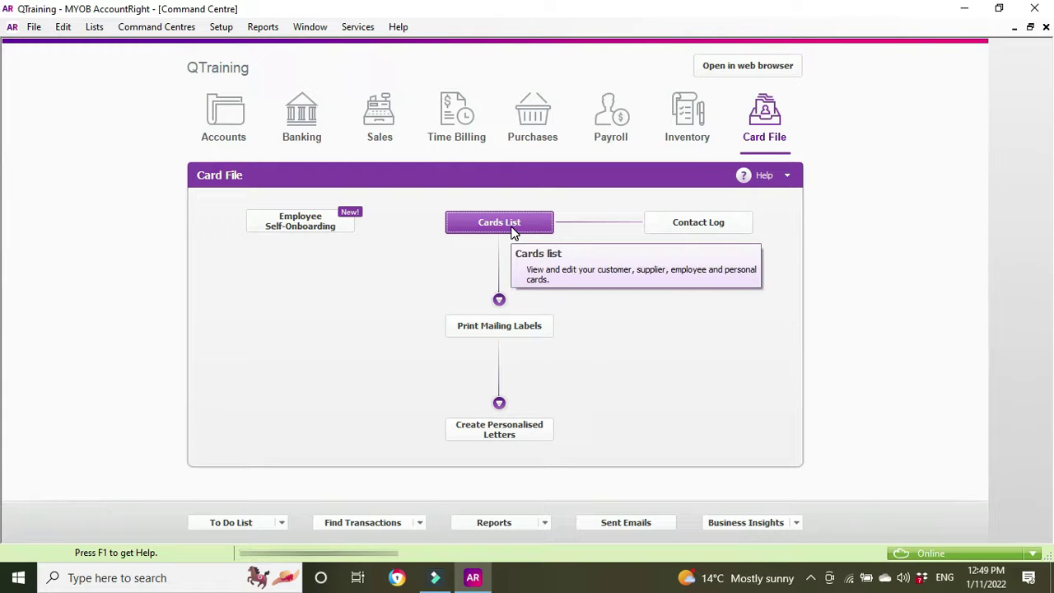
left_click(511, 232)
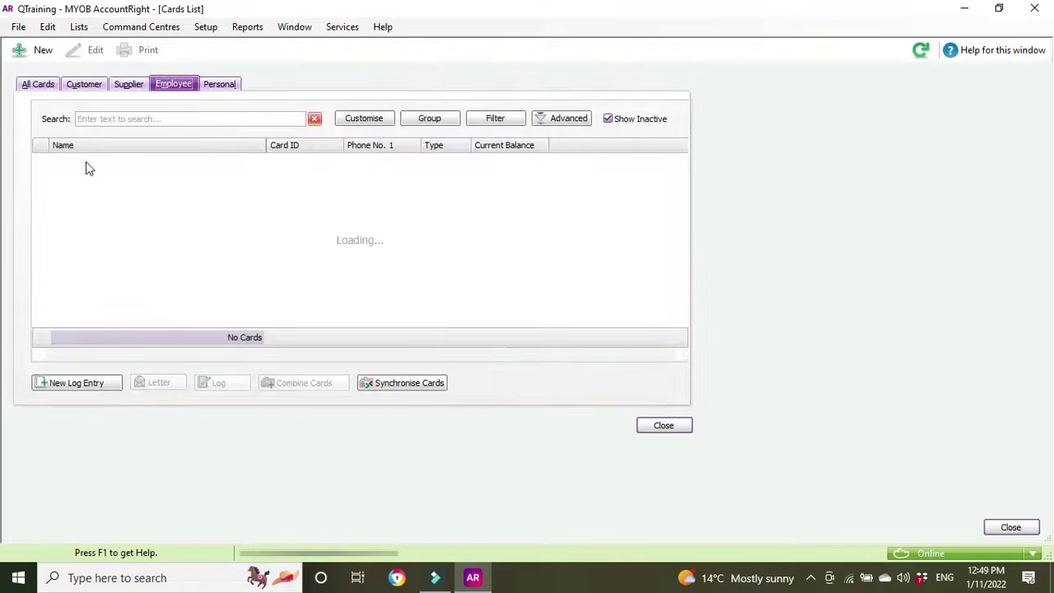
left_click(40, 164)
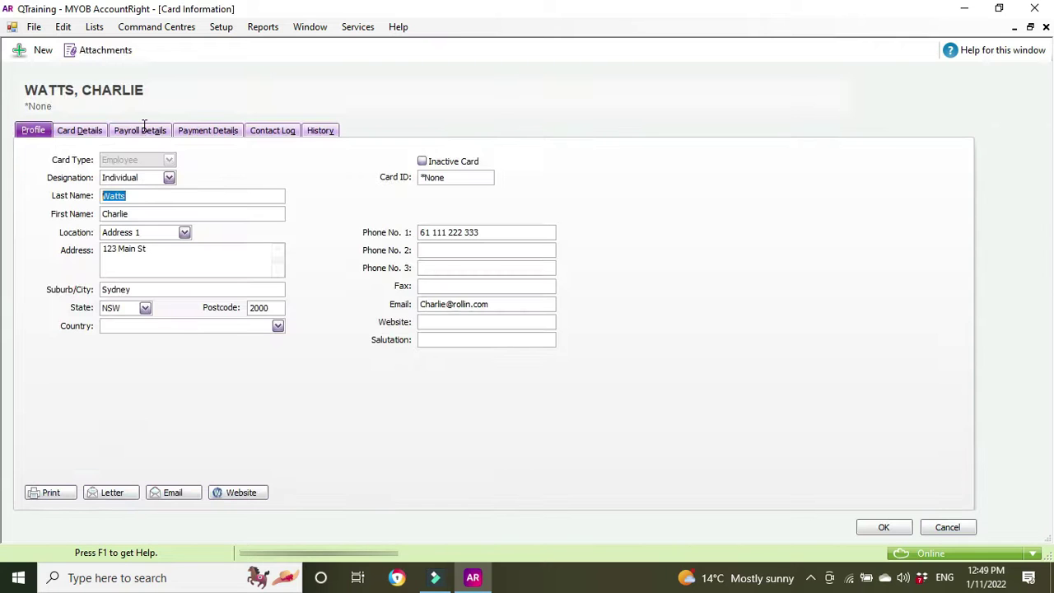
left_click(141, 131)
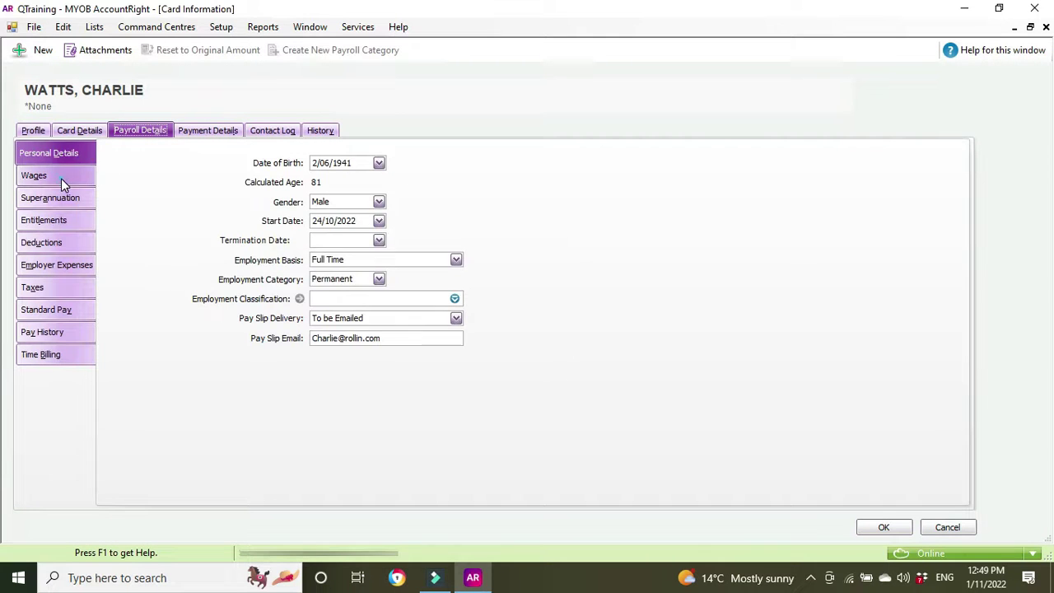
left_click(61, 178)
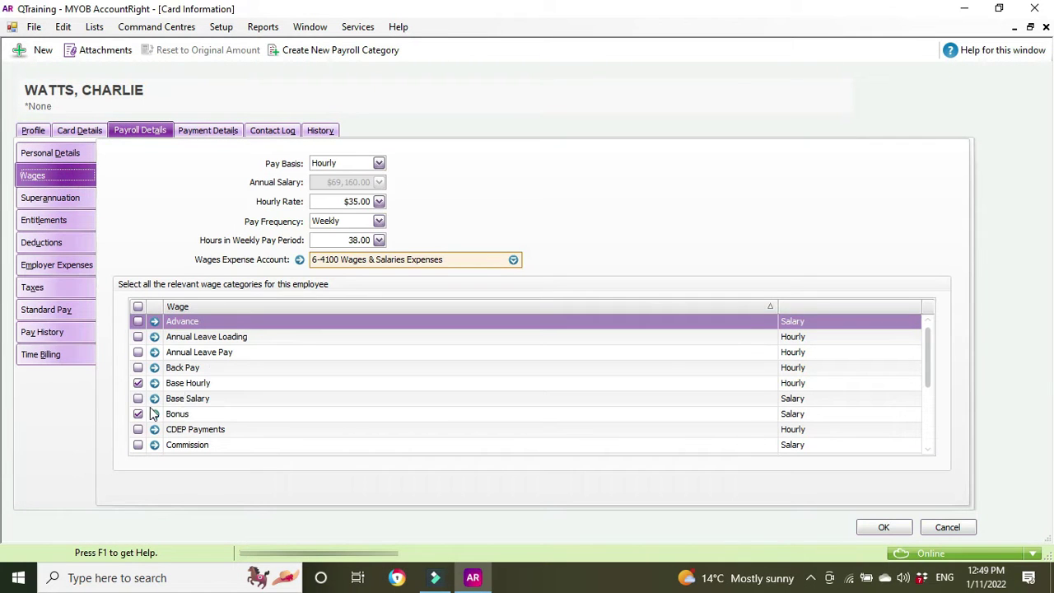
left_click(251, 416)
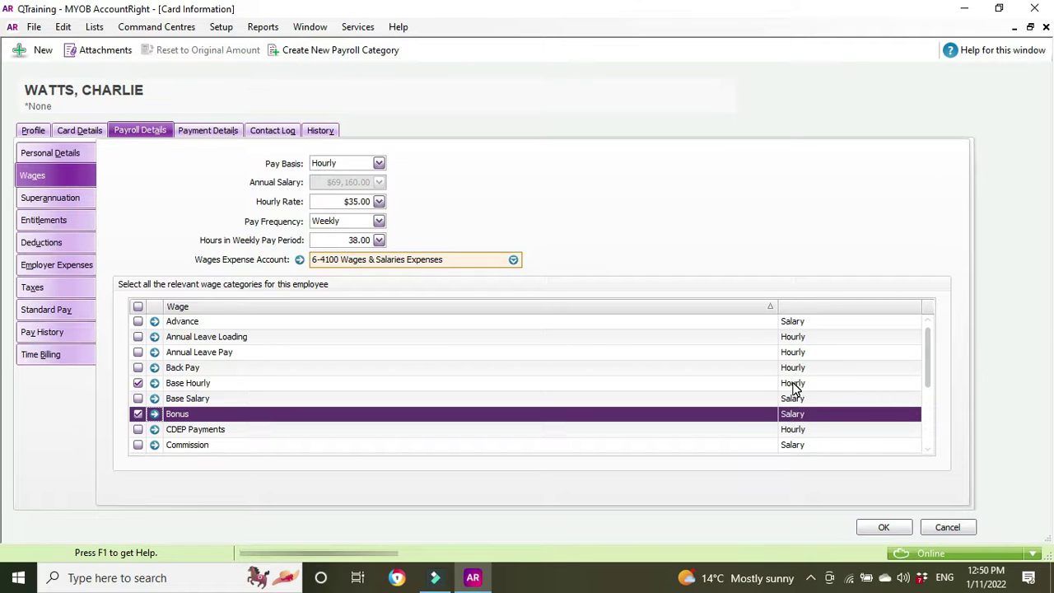
left_click_drag(929, 366, 929, 393)
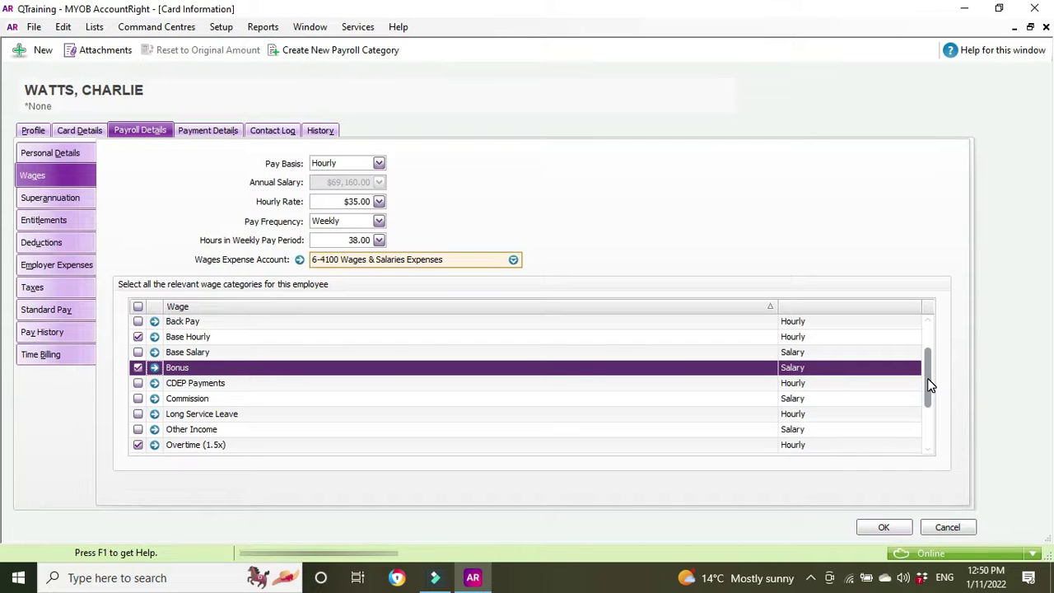
left_click_drag(928, 386, 931, 357)
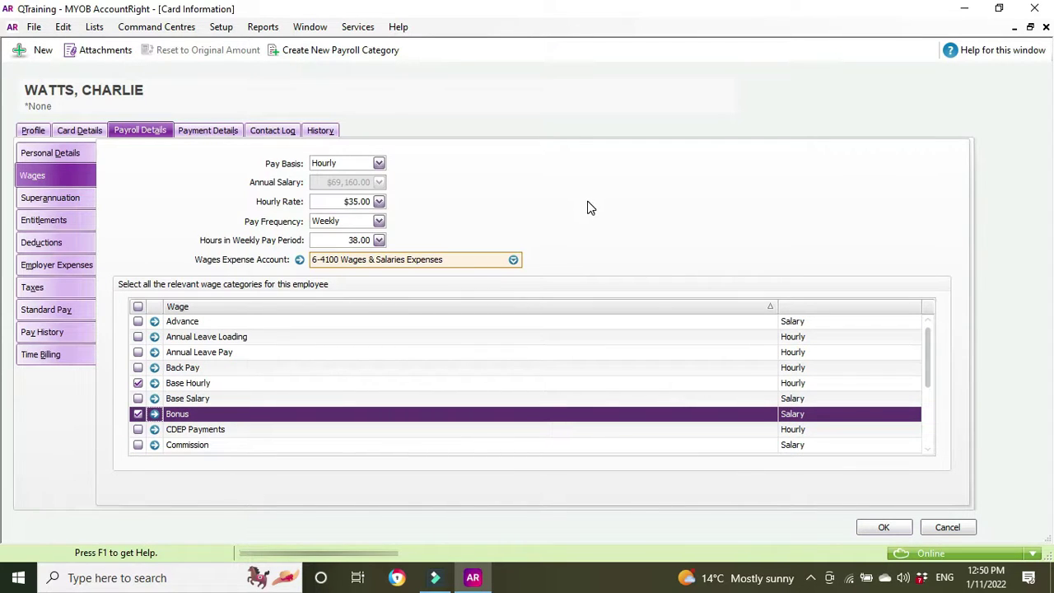
- Enter a Base Hourly row with 8 hours on Monday, Tuesday and Thursday
left_click(881, 531)
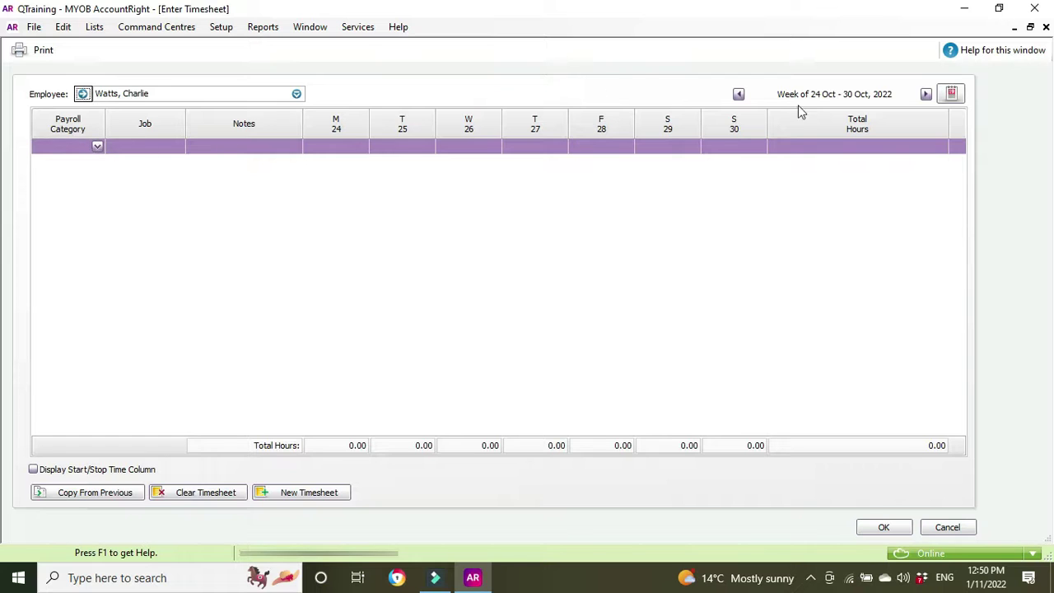
left_click(98, 148)
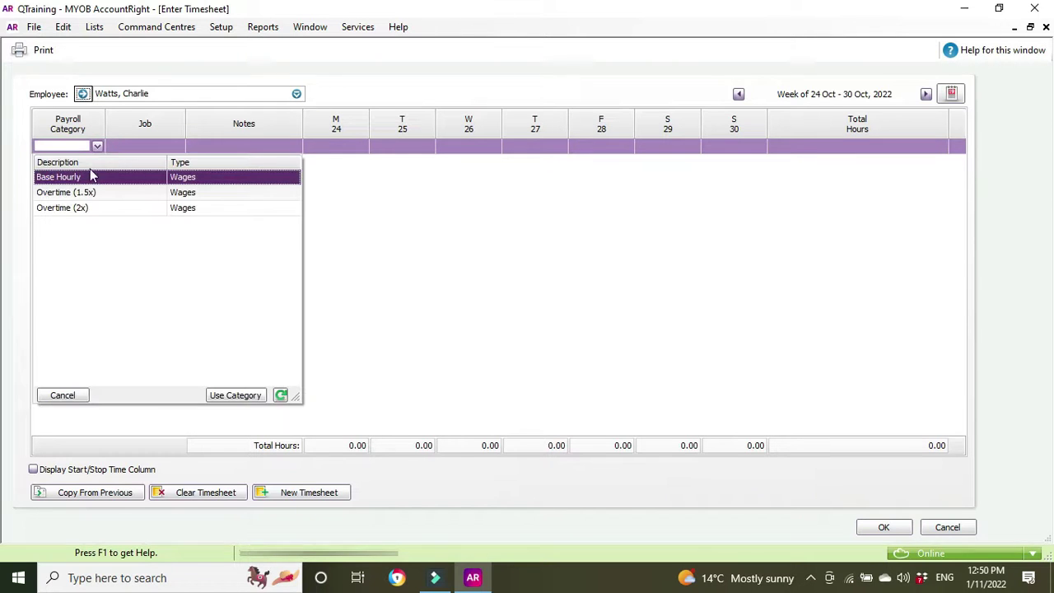
double_click(87, 173)
left_click(346, 152)
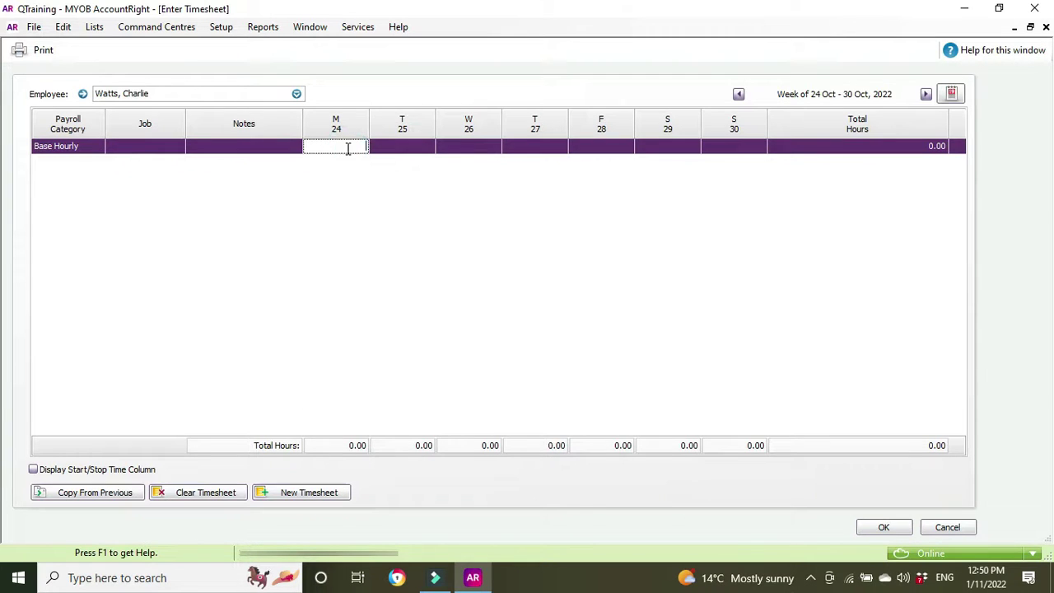
type("8.00")
key("Tab")
type("8")
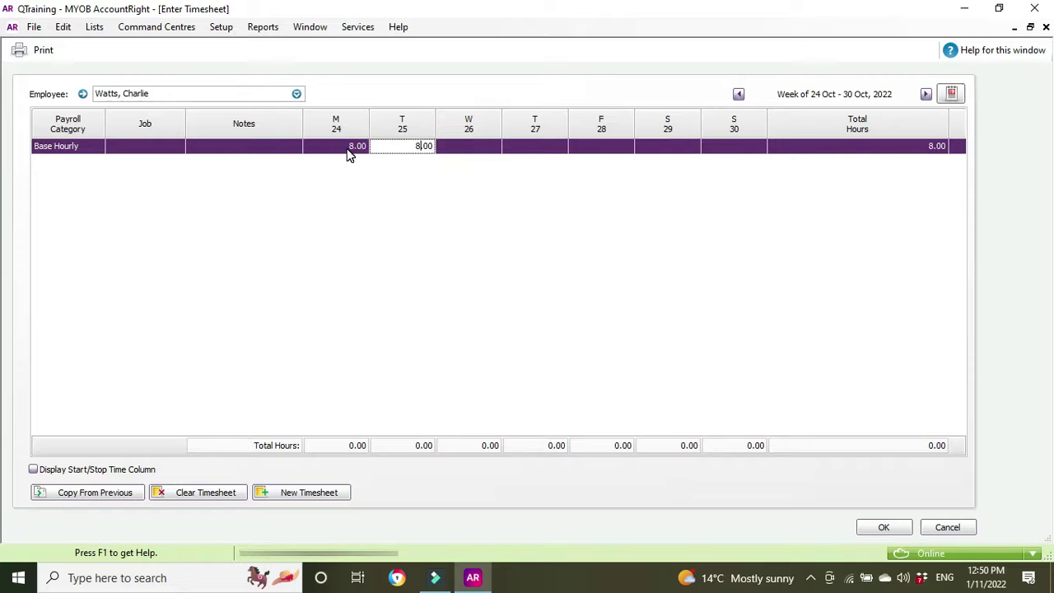
key("Tab")
key("Tab")
type("8.00")
key("Tab")
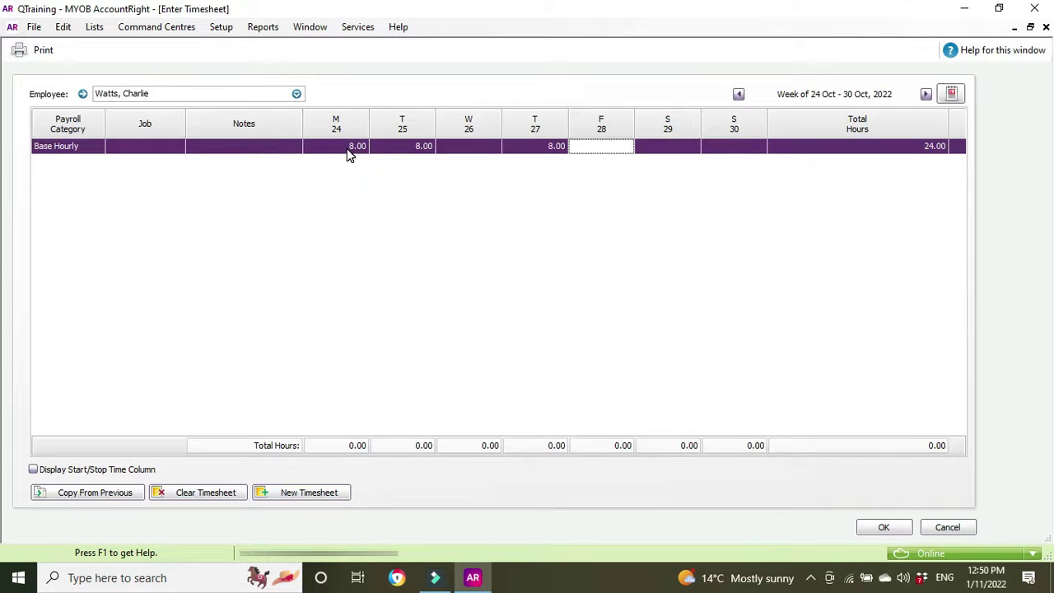
- Add an Overtime (1.5x) row with 2 hours on Tuesday
left_click(91, 161)
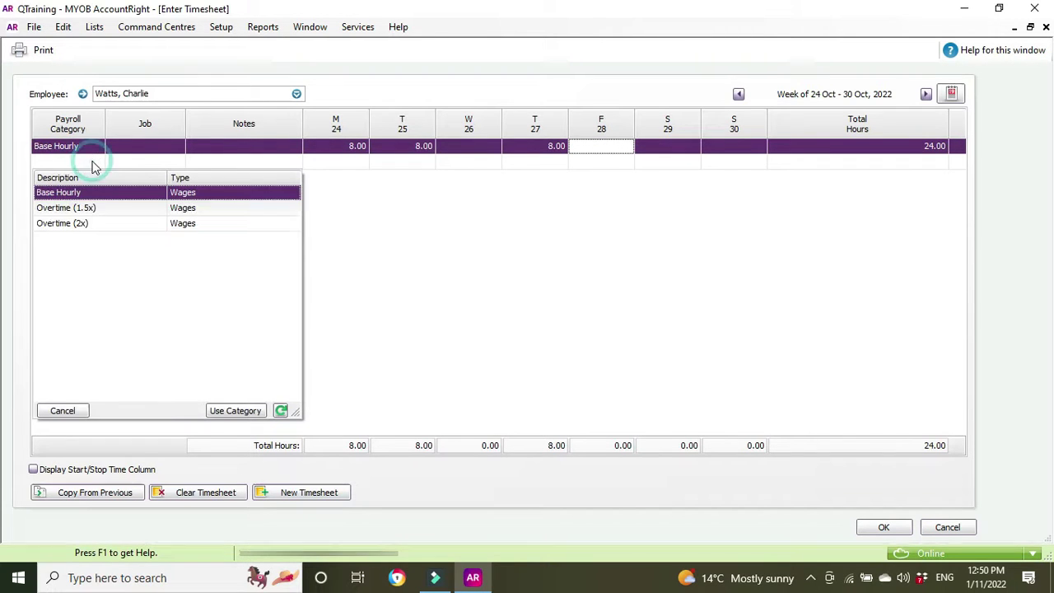
double_click(96, 207)
left_click(402, 160)
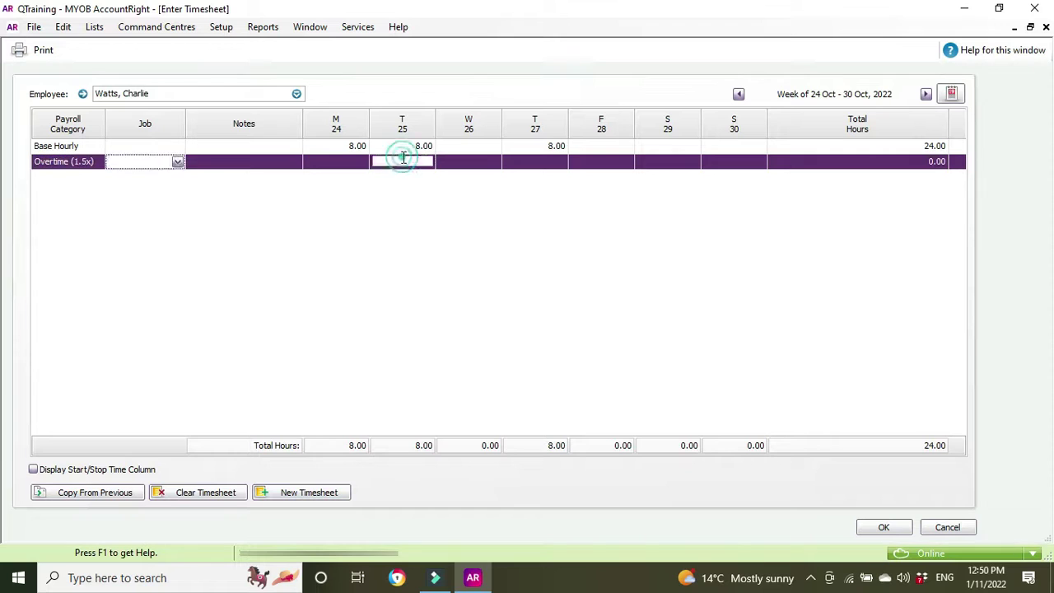
key("Tab")
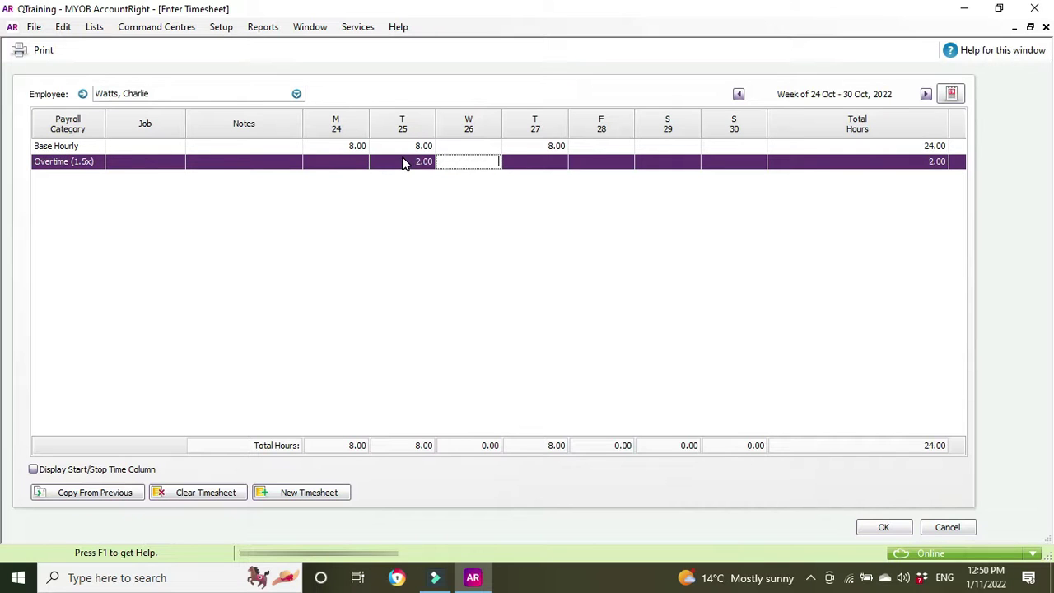
left_click(441, 242)
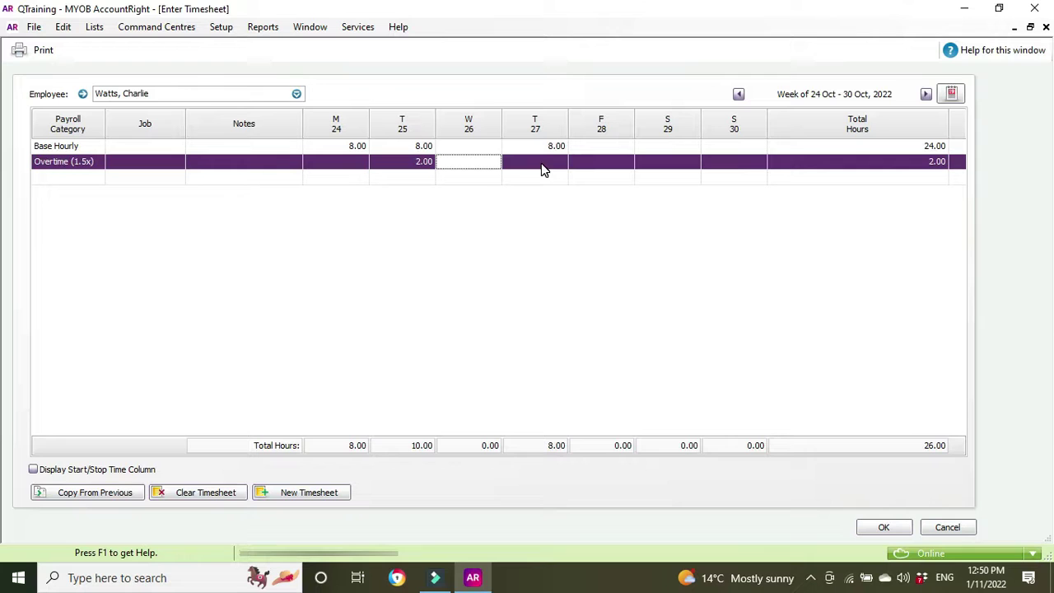
- Add an Overtime (2x) row with 2.00 hours on Sunday
left_click(60, 179)
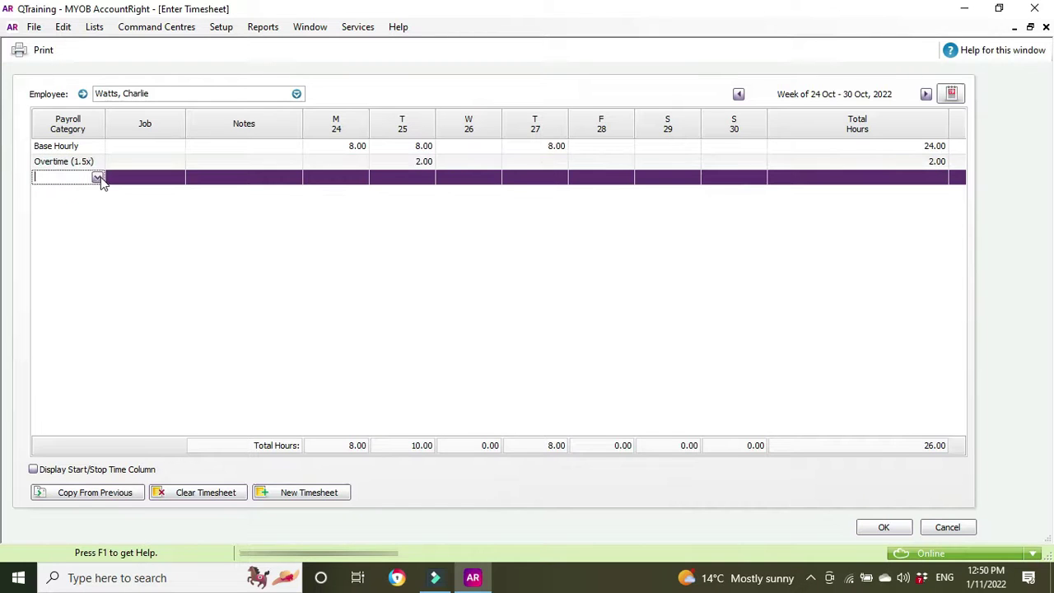
left_click(97, 178)
double_click(97, 238)
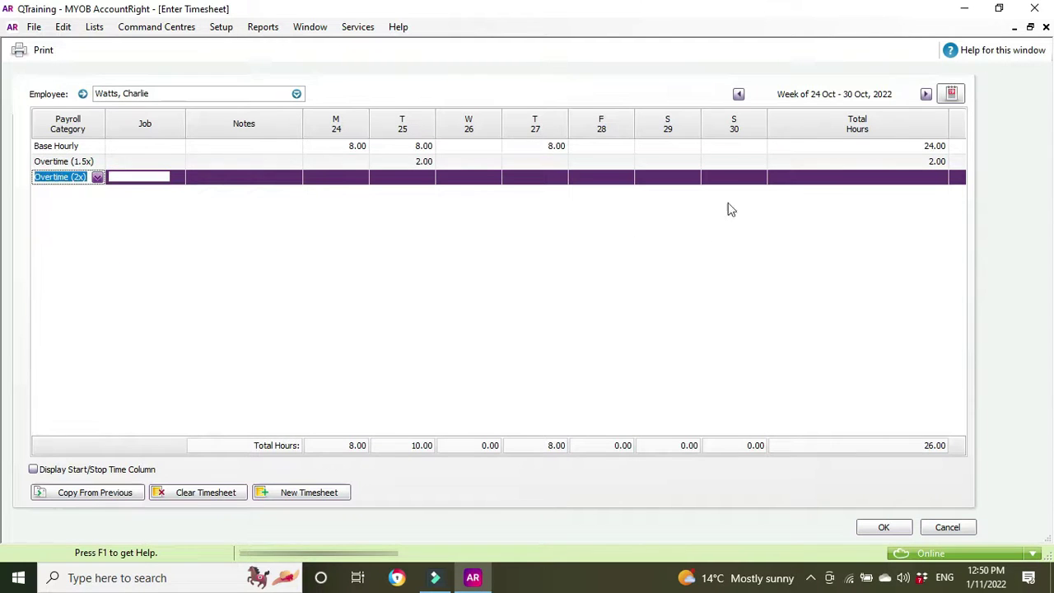
left_click(746, 182)
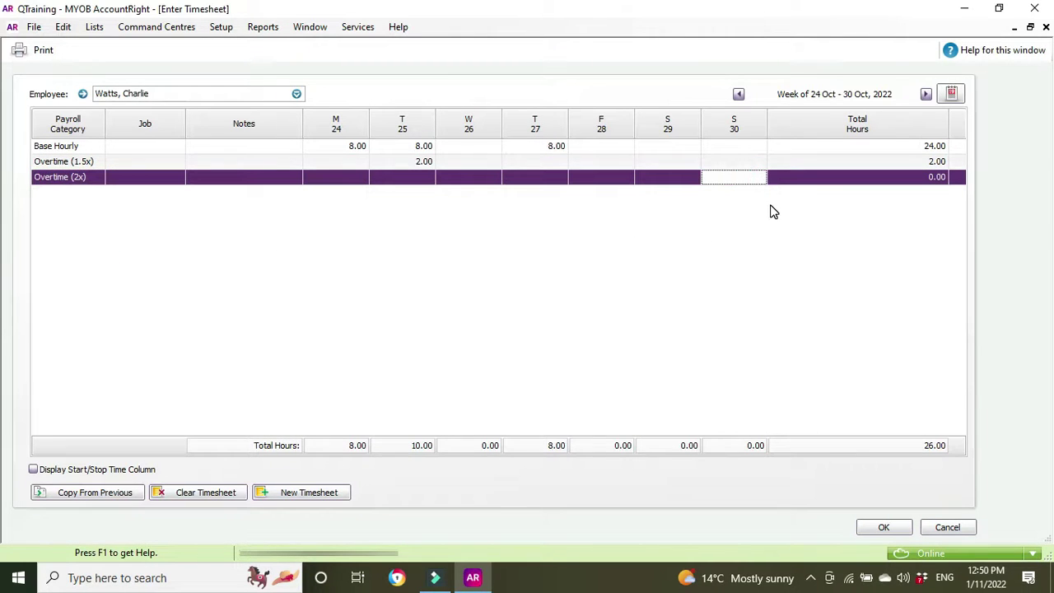
type("2.00")
left_click(859, 278)
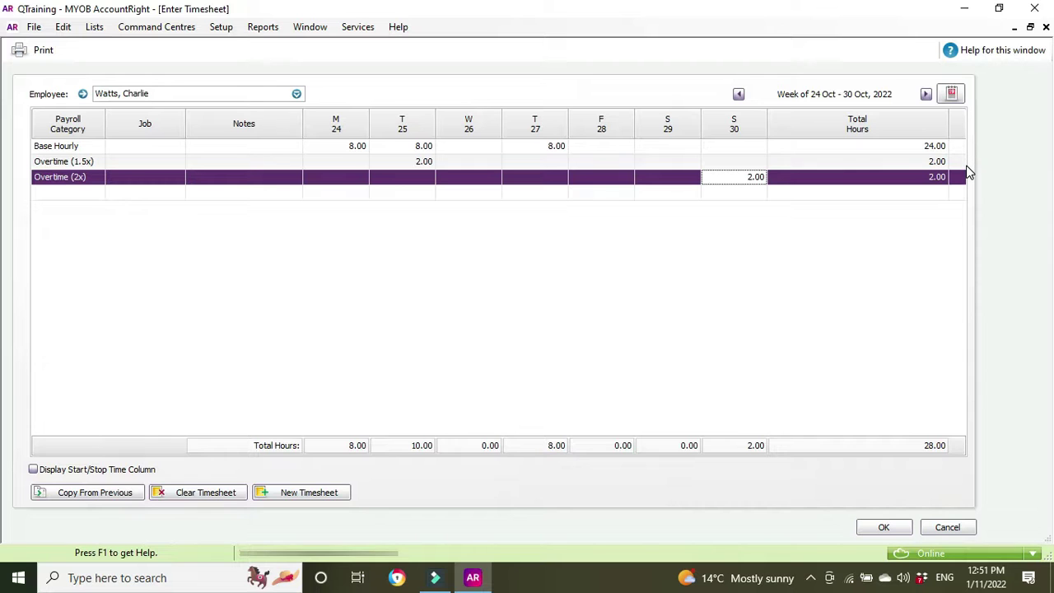
- Review both overtime entries and save the 28-hour timesheet
left_click(961, 163)
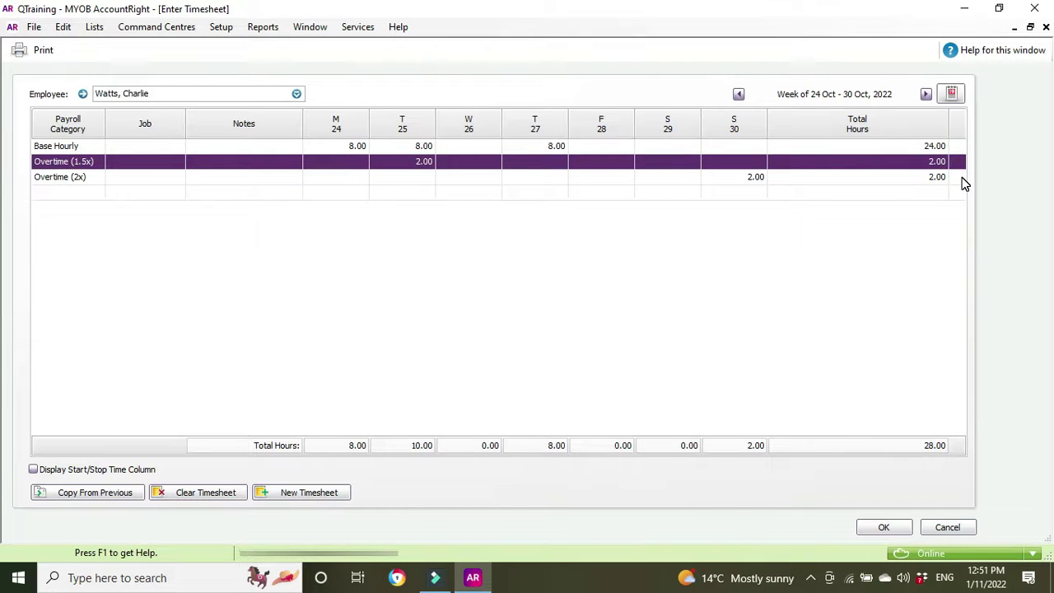
left_click(962, 178)
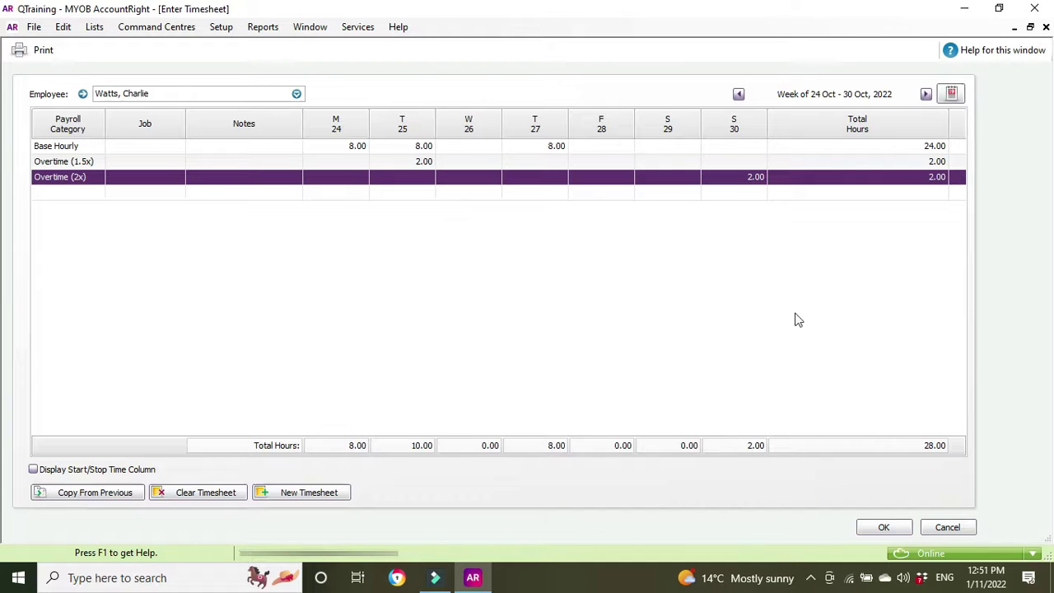
left_click(884, 528)
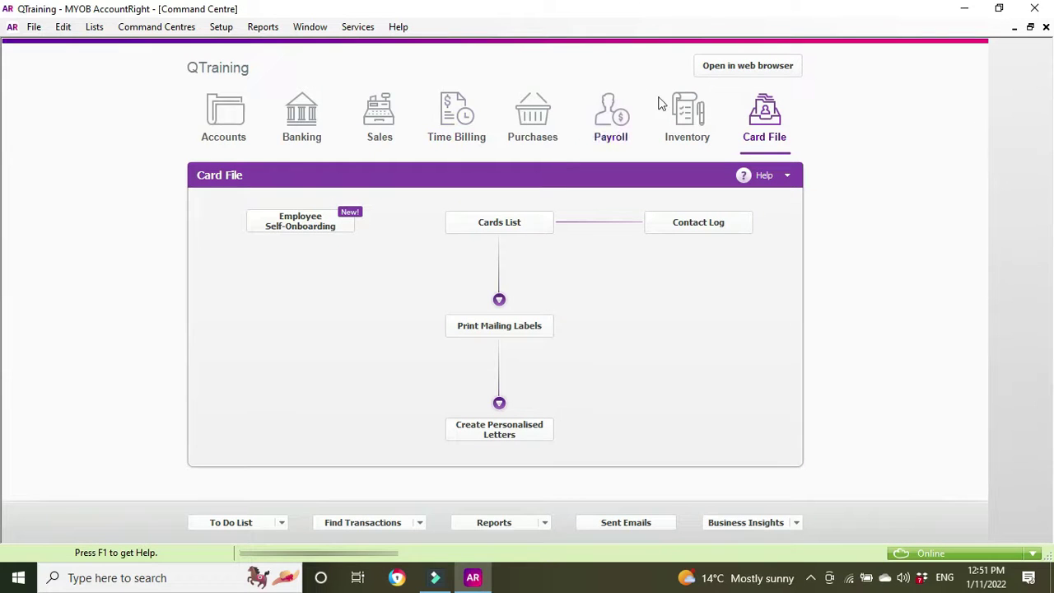
- Start a pay run with the pay period starting 24/10/2022
left_click(616, 124)
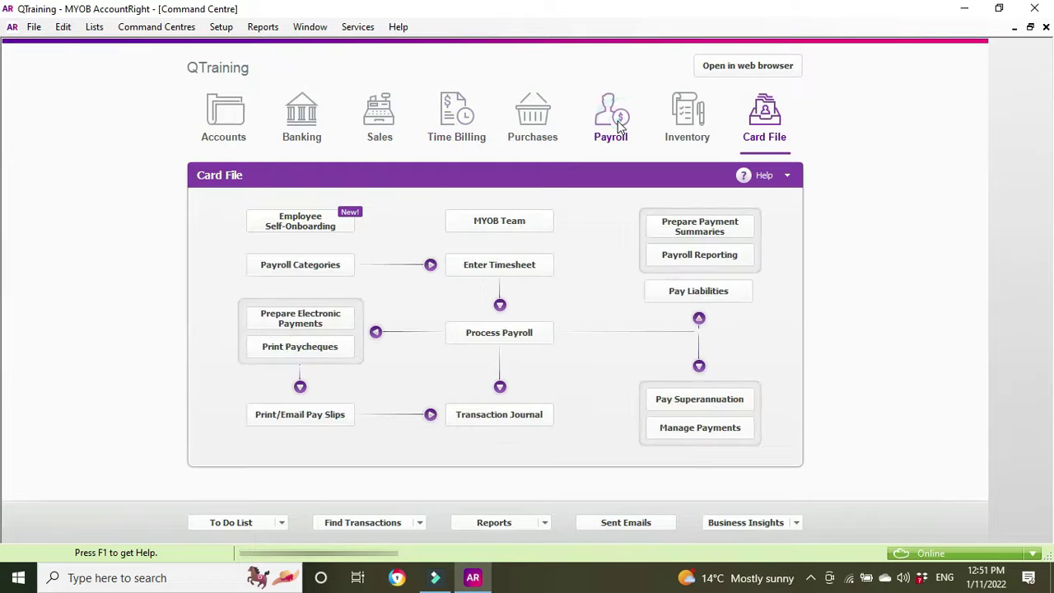
left_click(535, 336)
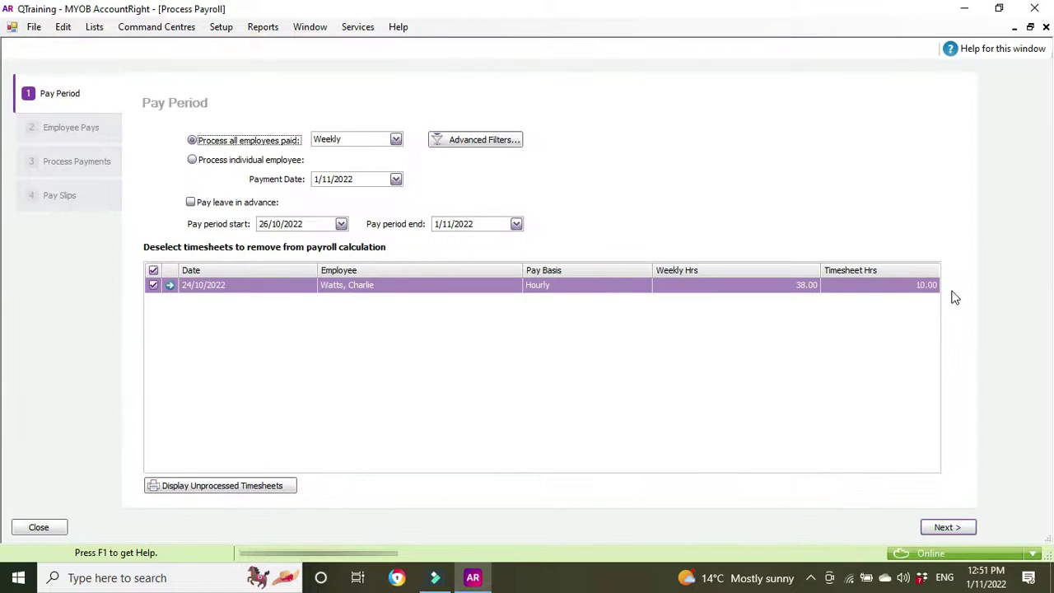
left_click(341, 224)
left_click(275, 366)
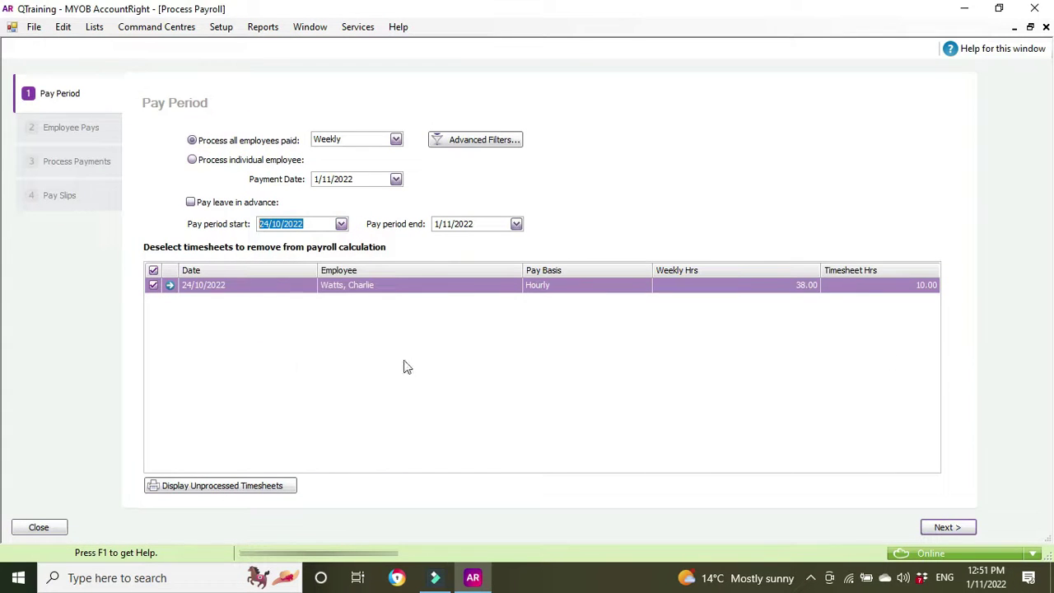
- Set the pay period end to 30/10/2022 and open the employee's 28-hour timesheet
left_click(515, 224)
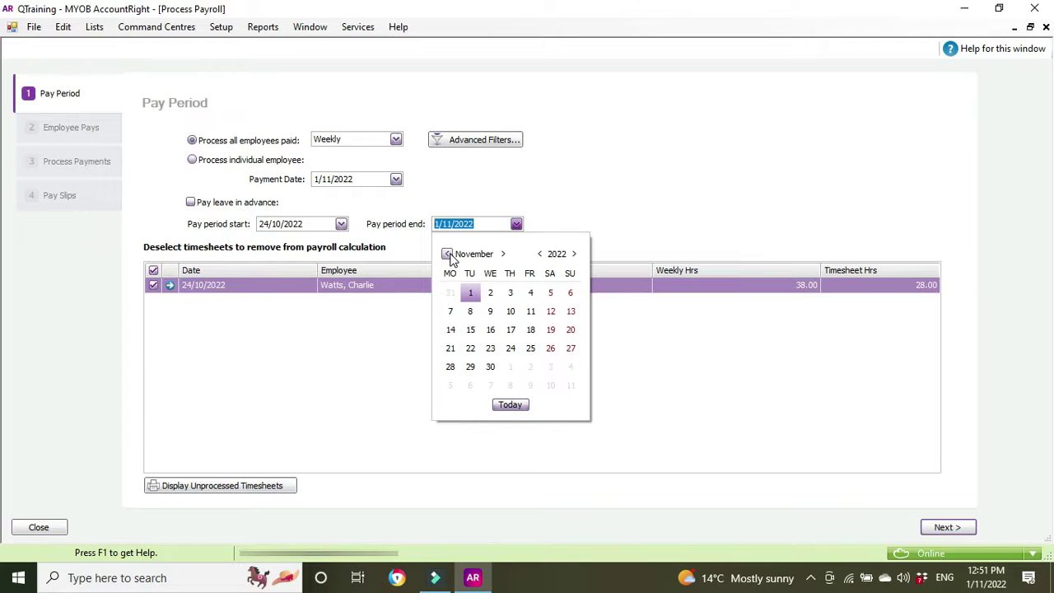
left_click(447, 254)
left_click(577, 368)
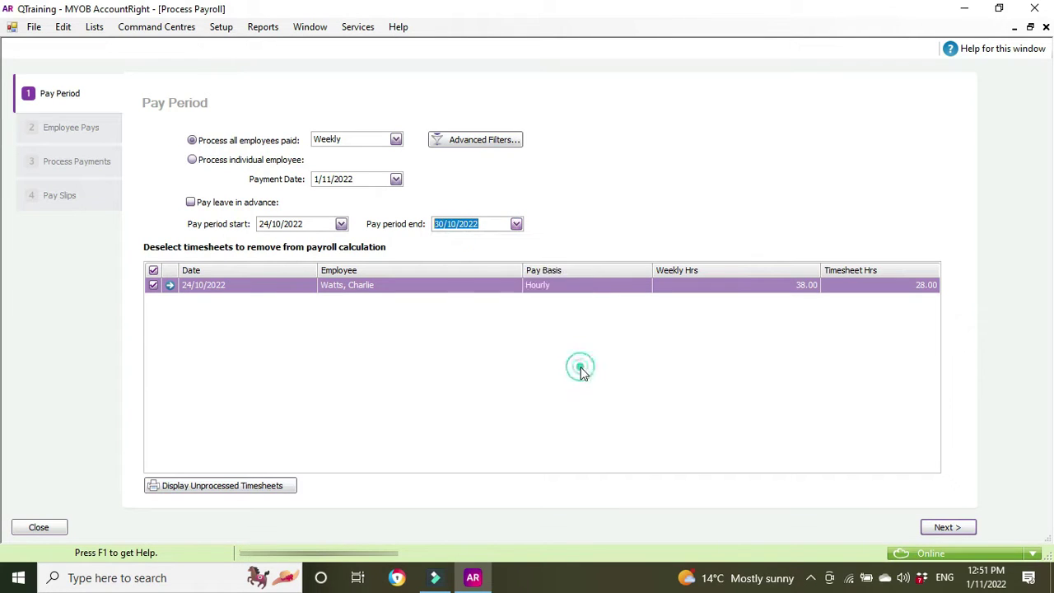
left_click(878, 365)
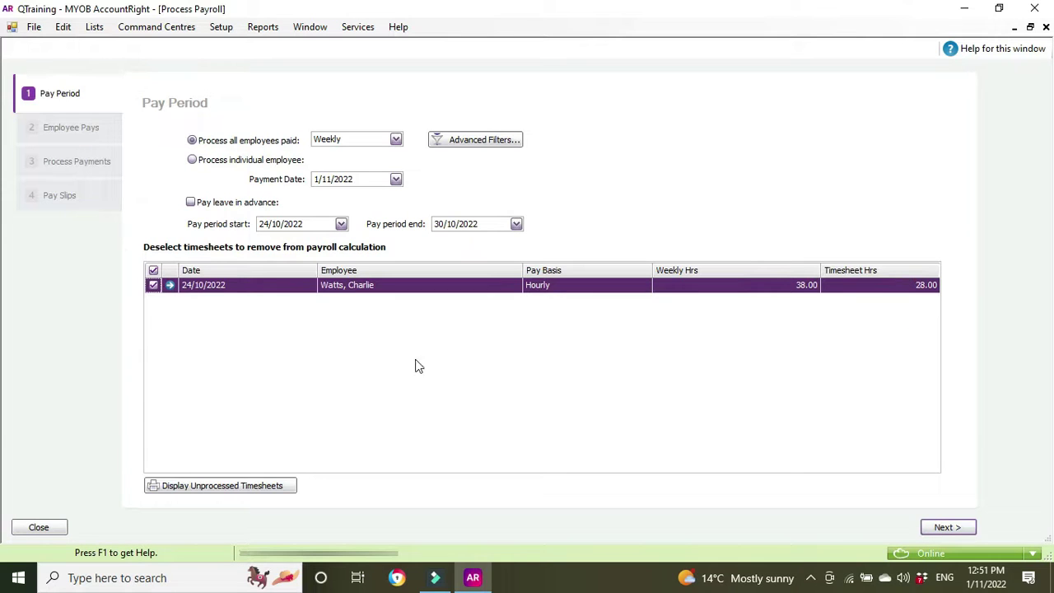
left_click(170, 286)
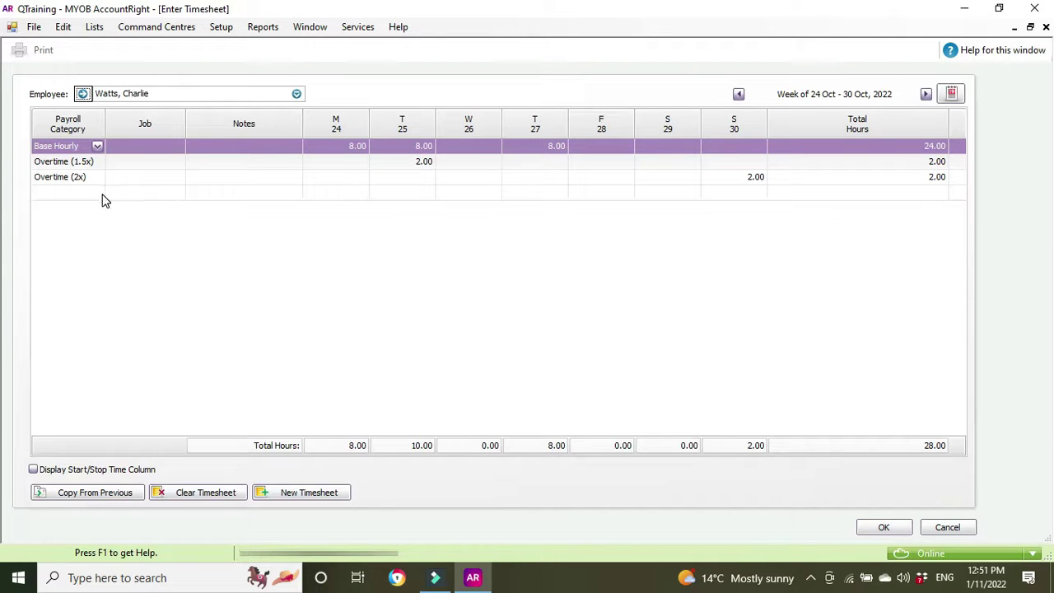
- Advance to the employee's pay, inspect its 62.00 Base Hourly hours, and open their card
left_click(885, 529)
left_click(947, 528)
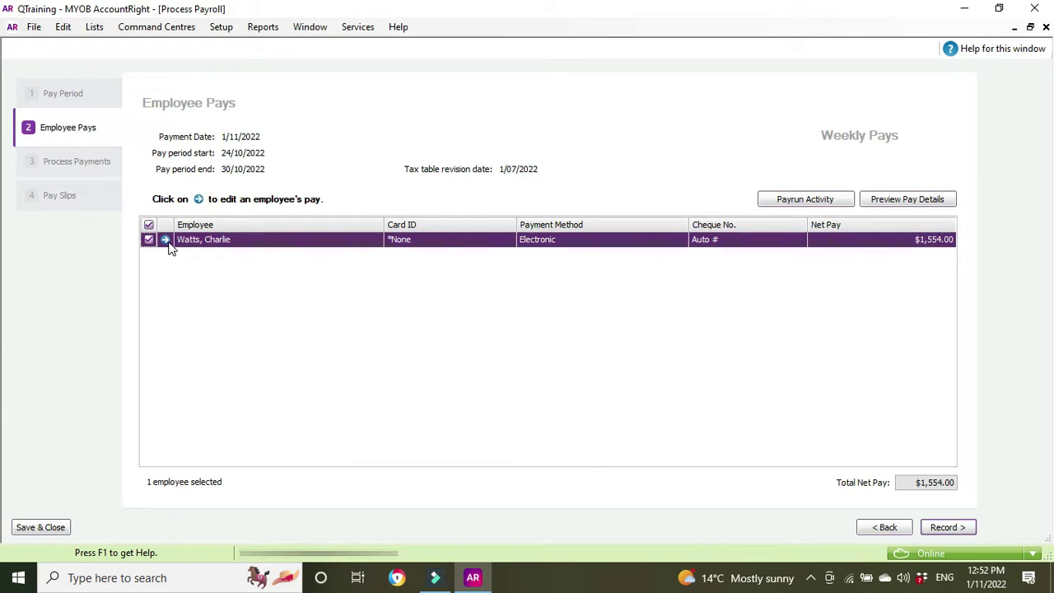
left_click(166, 241)
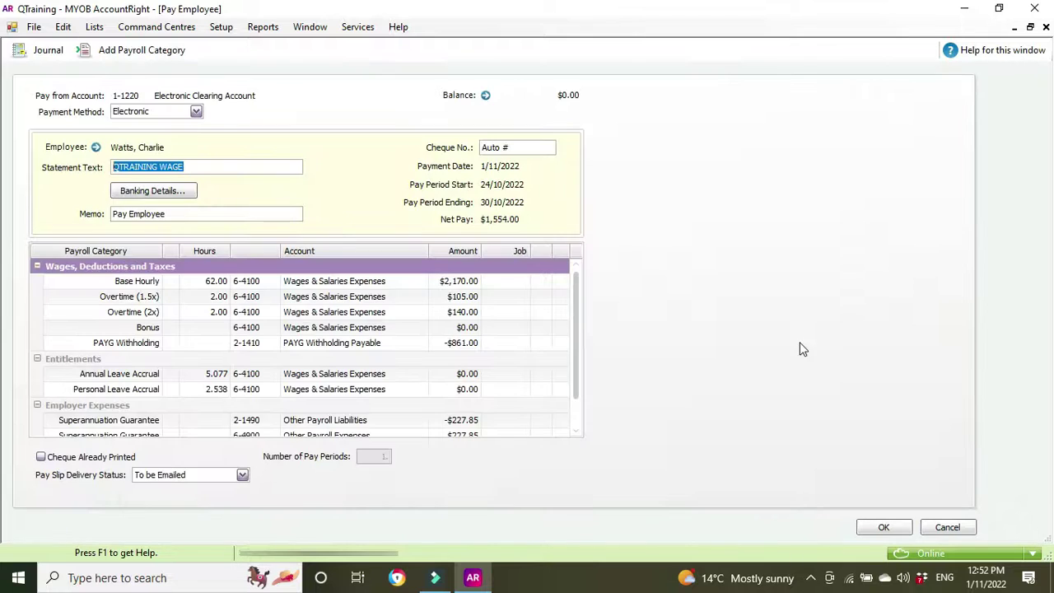
left_click(198, 282)
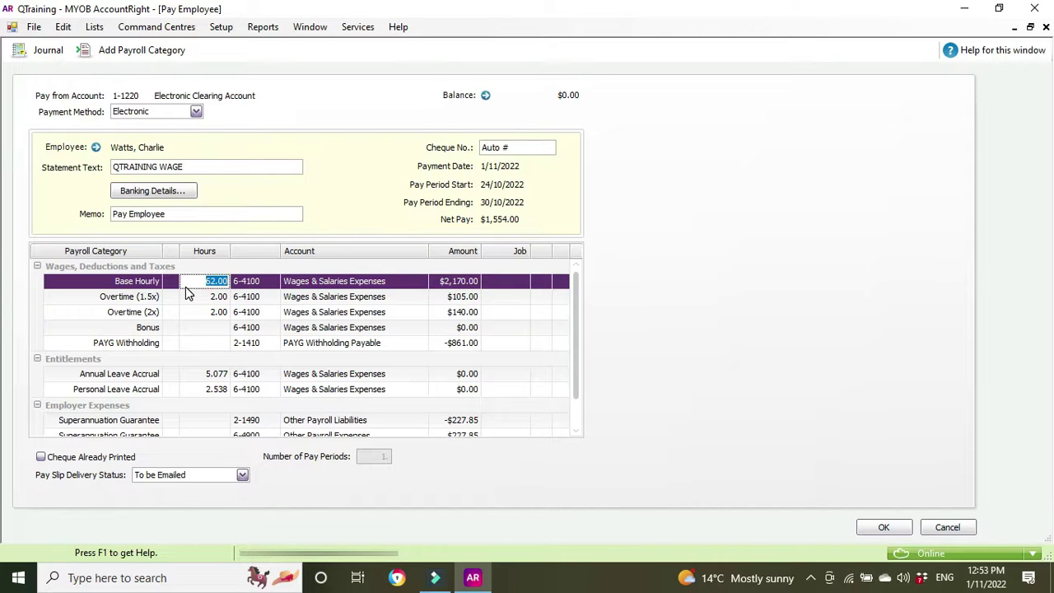
left_click(96, 148)
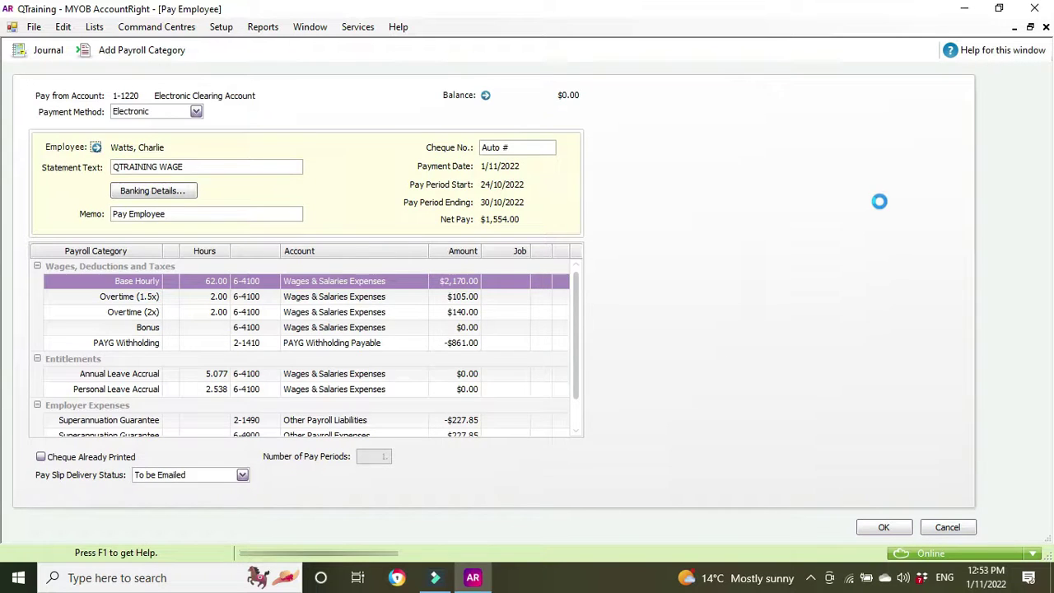
- Review the Base Hourly wage category in the employee's payroll wages, leaving it unchanged
left_click(136, 131)
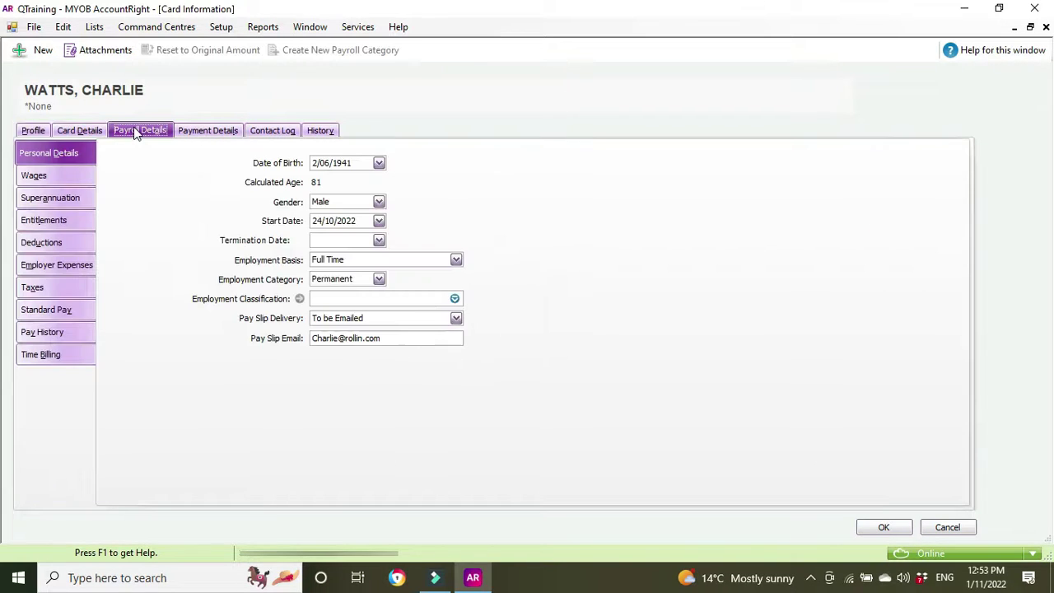
left_click(58, 177)
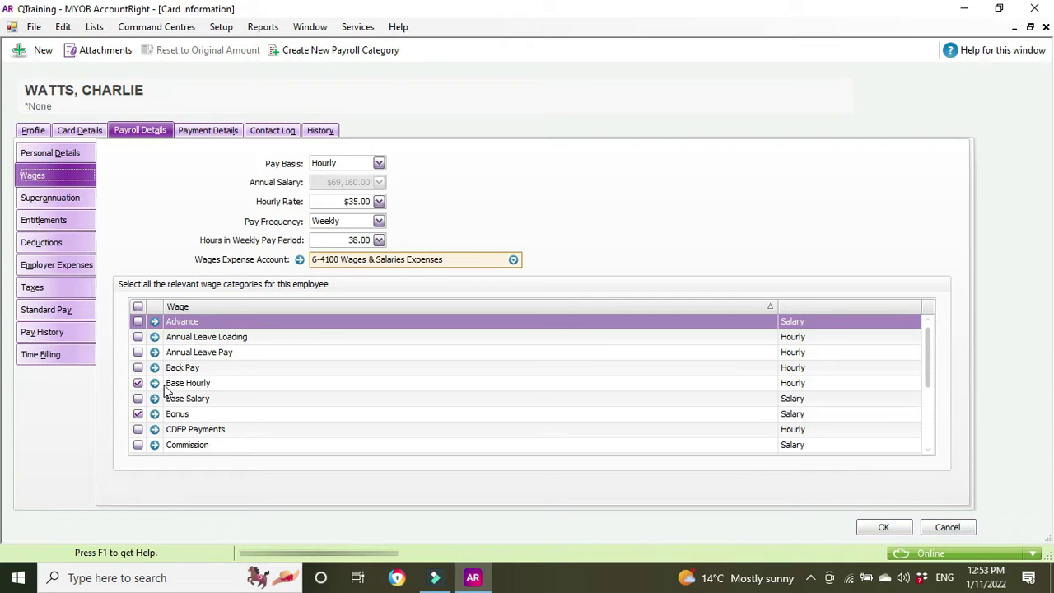
left_click(154, 382)
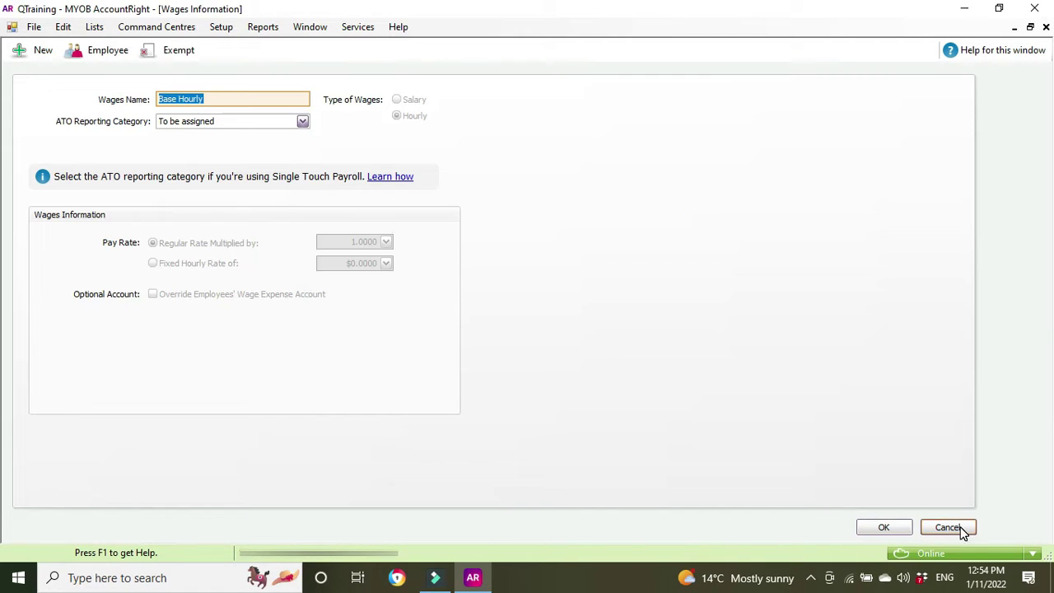
left_click(961, 529)
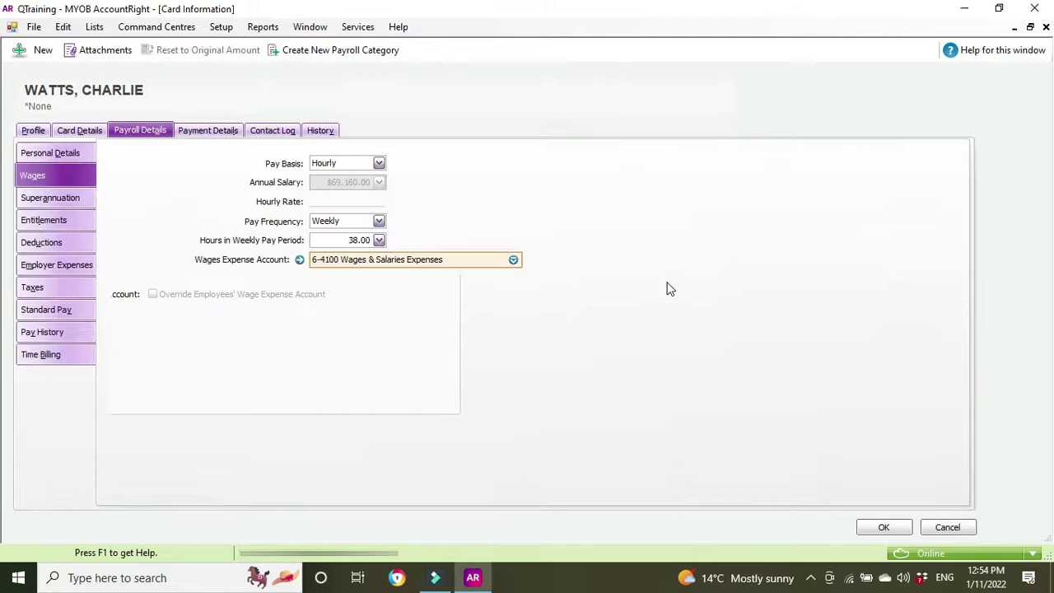
- Set Base Hourly hours to 0 in the Standard Pay and save the card
left_click(48, 311)
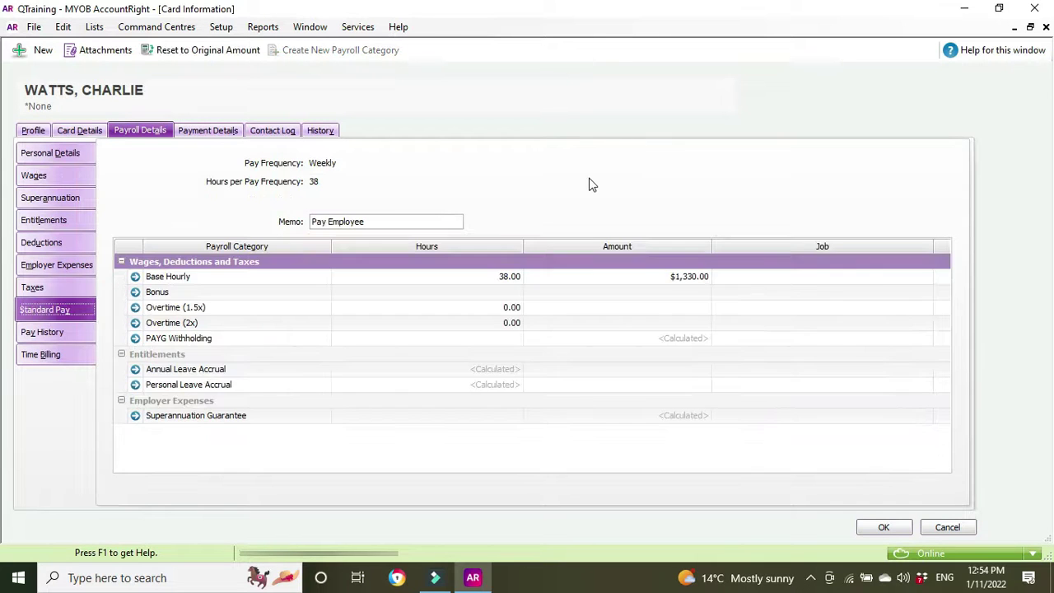
left_click(509, 279)
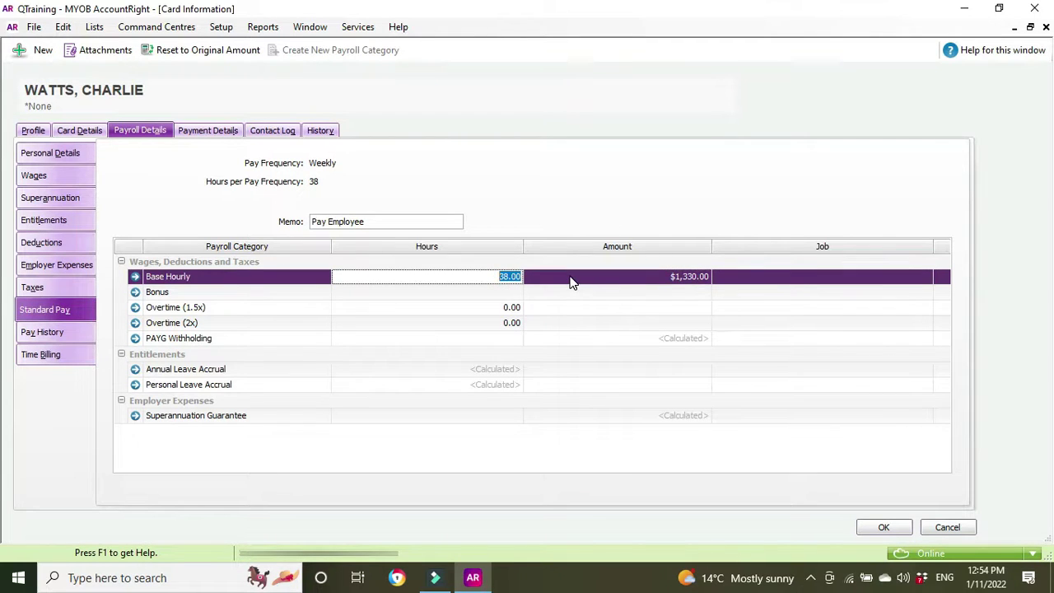
type("0")
key("Tab")
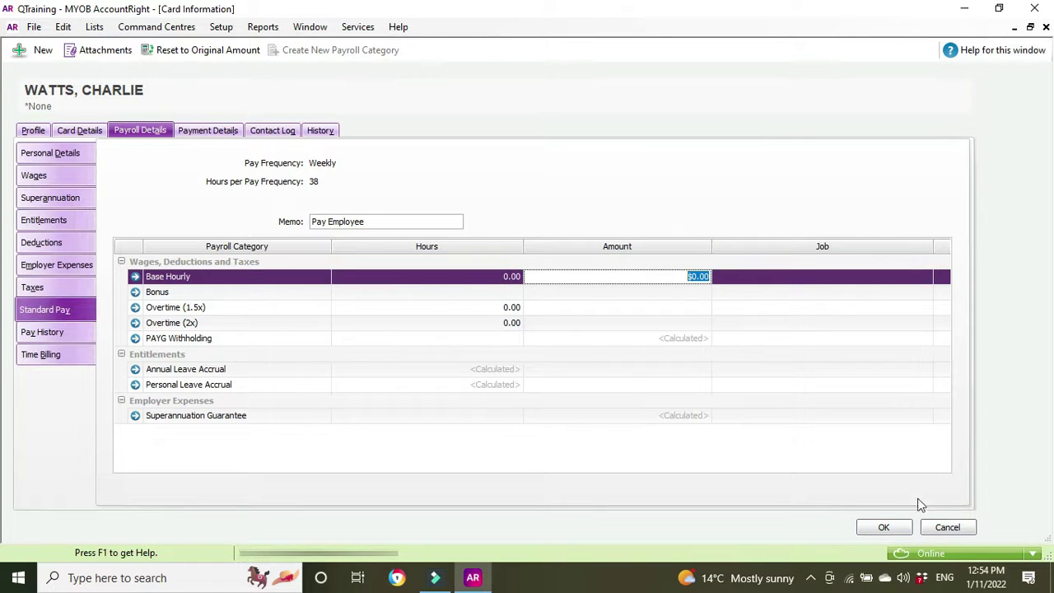
left_click(882, 528)
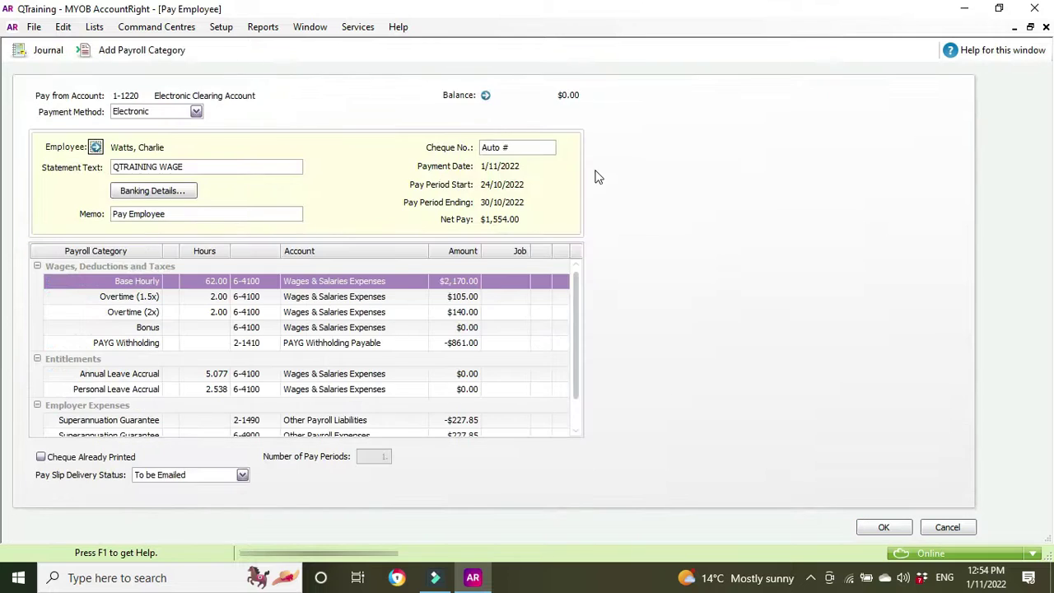
- Discard the employee's pay and return to the pay period step, resetting the pay adjustments
left_click(947, 528)
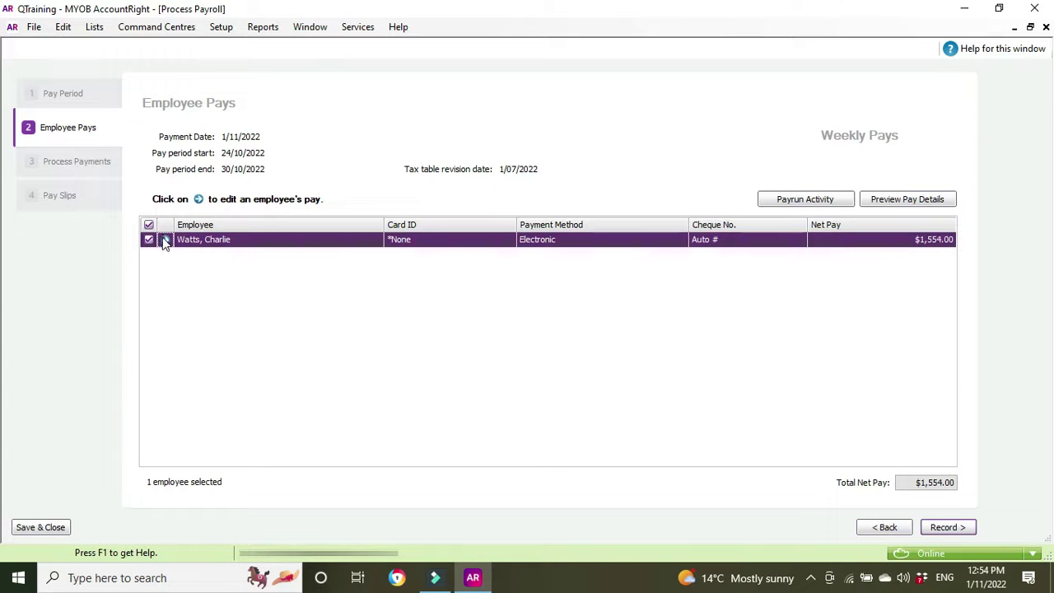
left_click(163, 239)
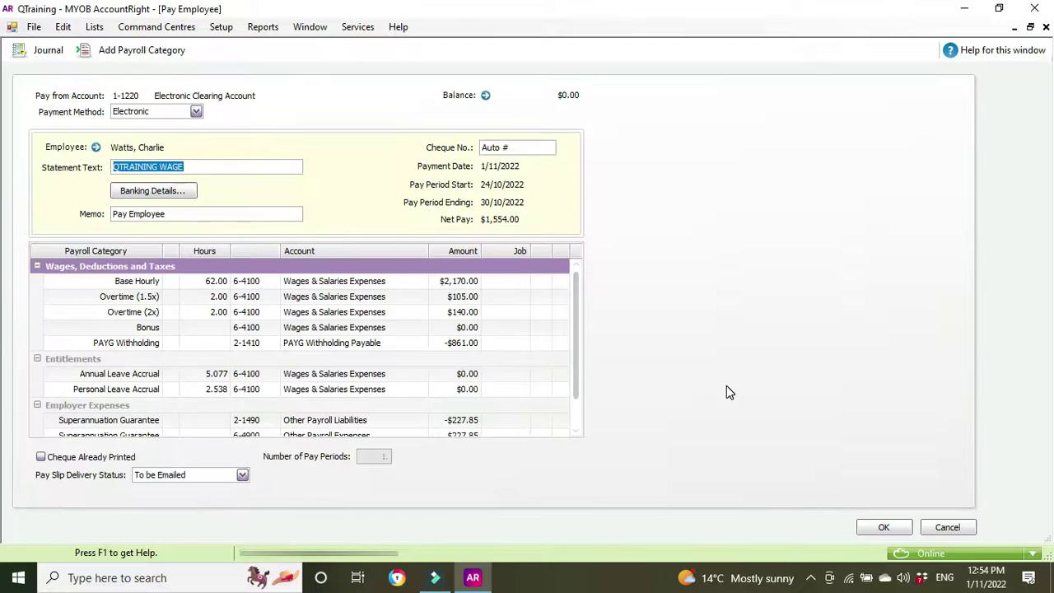
key("Escape")
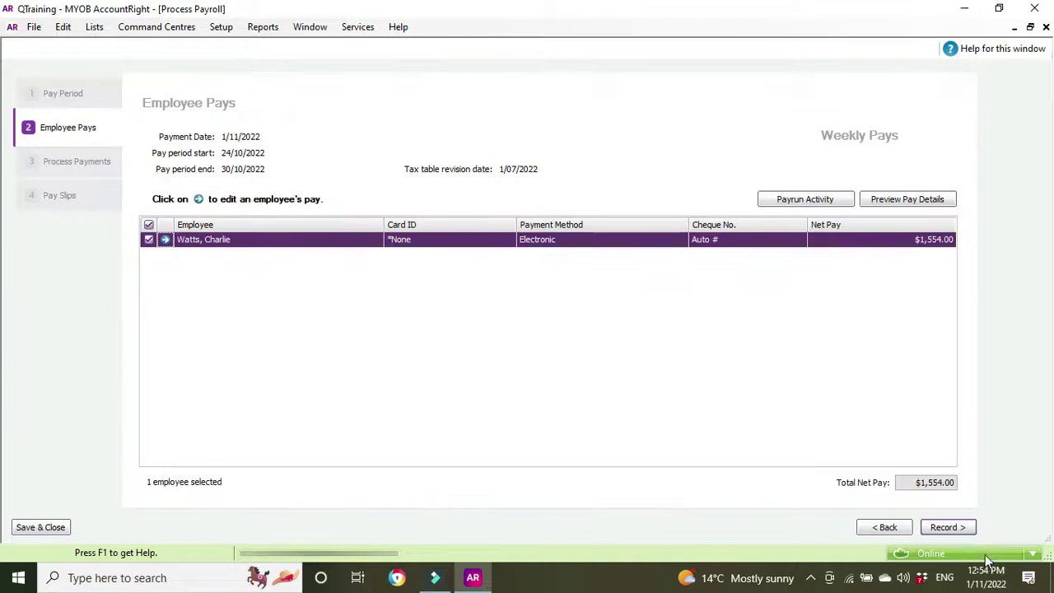
left_click(886, 528)
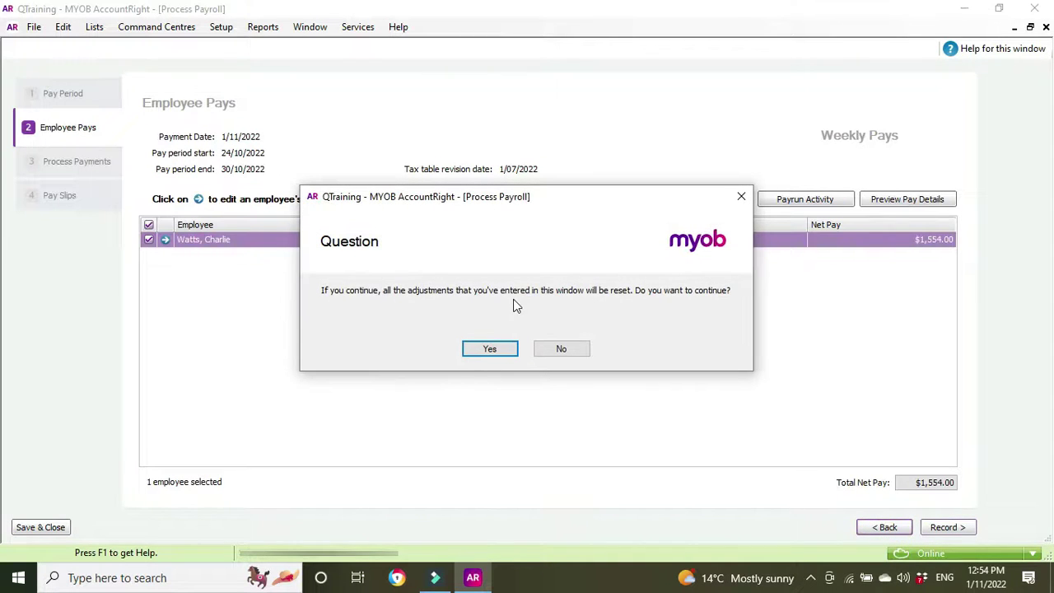
left_click(502, 351)
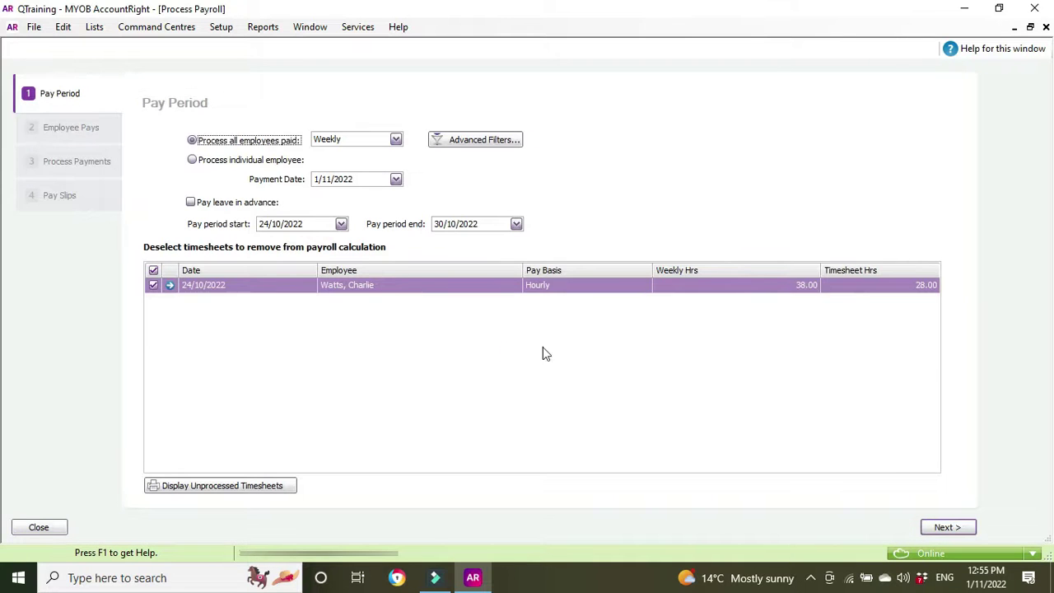
- Reconfirm the employee's timesheet unchanged so net pay recalculates to $872.00
left_click(846, 355)
double_click(233, 360)
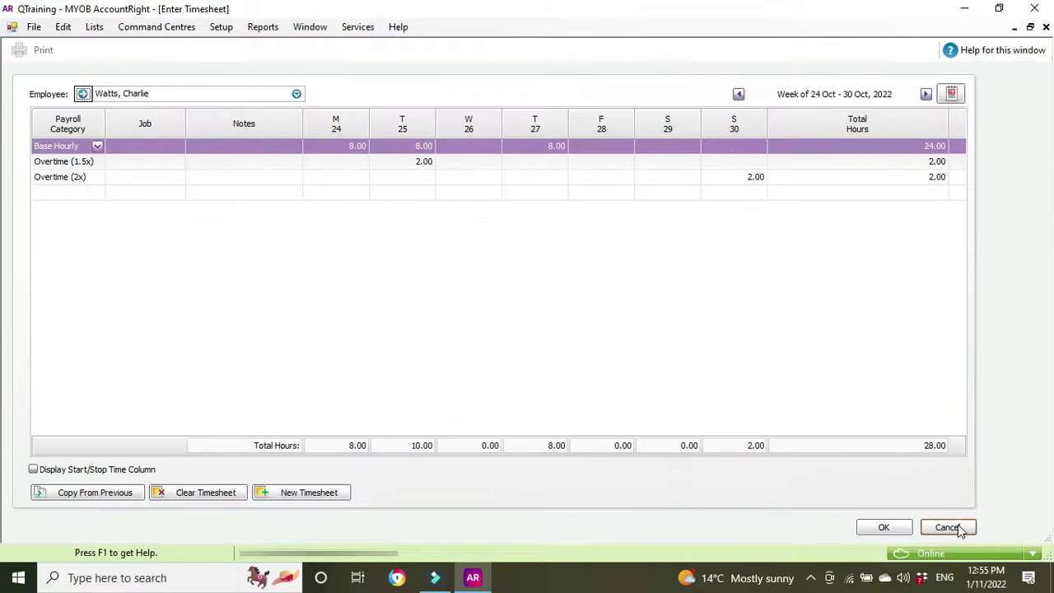
left_click(884, 526)
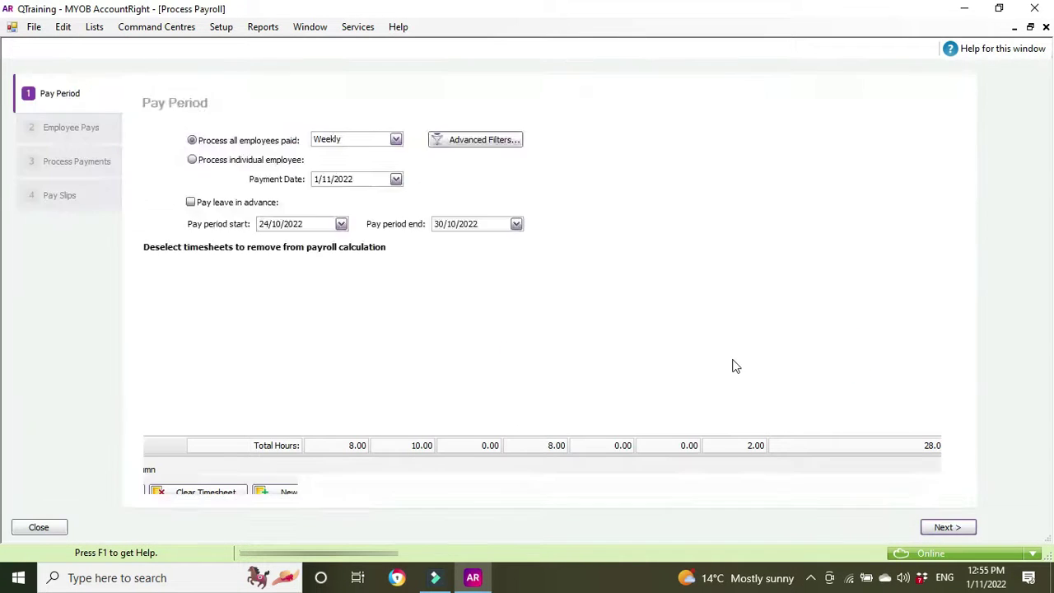
left_click(942, 527)
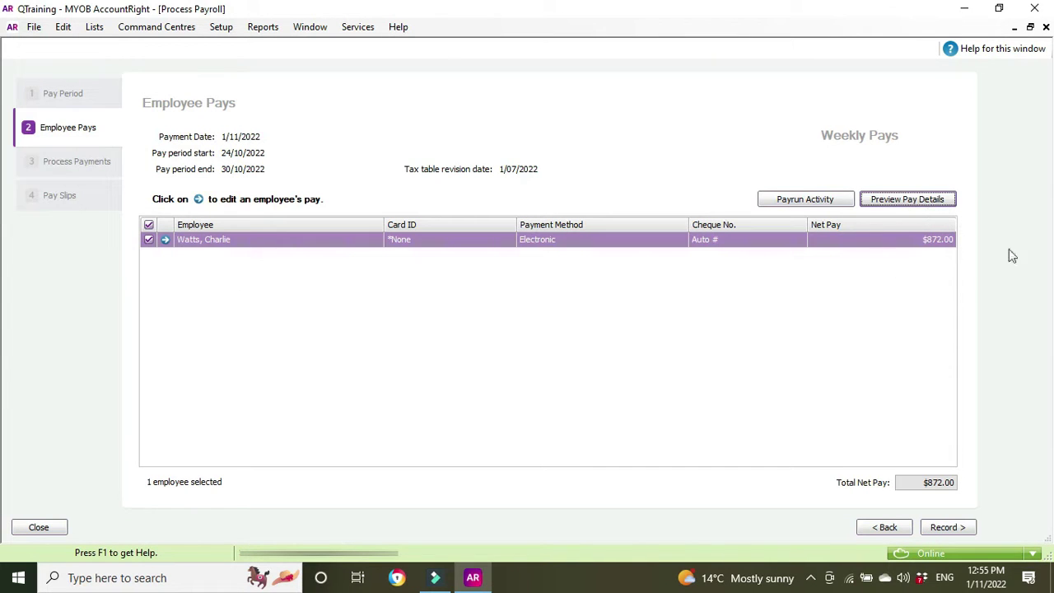
- Open the employee's recalculated $872.00 pay from the Employee Pays list
left_click(165, 240)
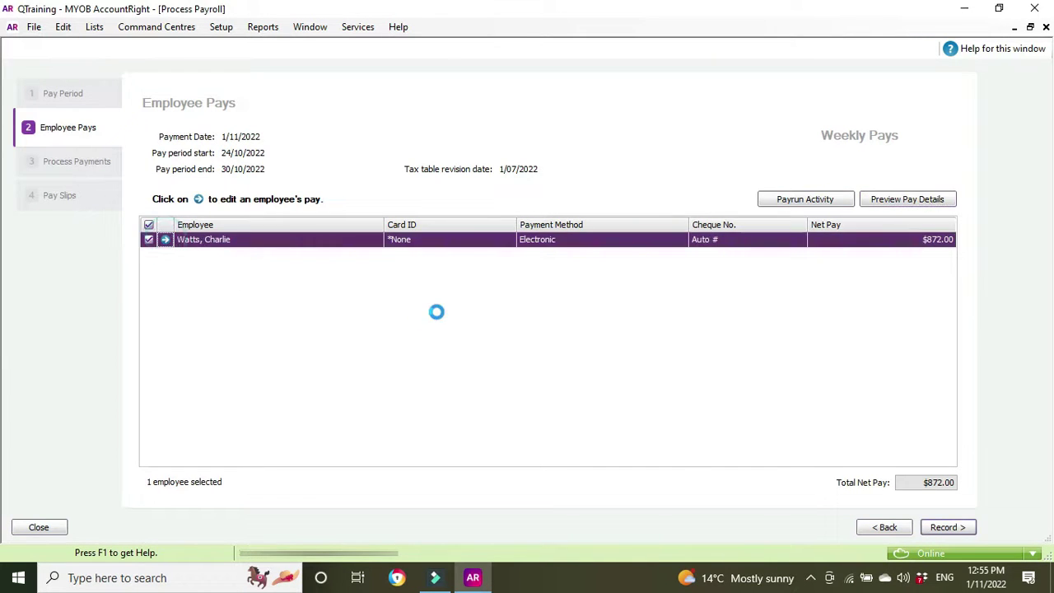